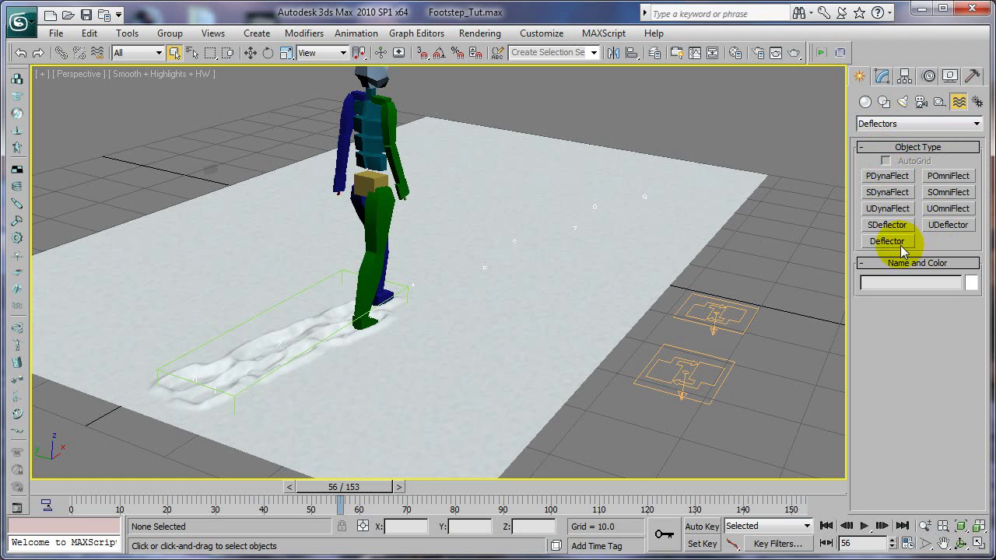
# Create a Deflector space warp over the snow plane, about 152.8 wide and 145.3 long.
pyautogui.click(887, 241)
pyautogui.moveTo(175, 136); pyautogui.dragTo(704, 424)
pyautogui.moveTo(957, 438); pyautogui.dragTo(967, 327)
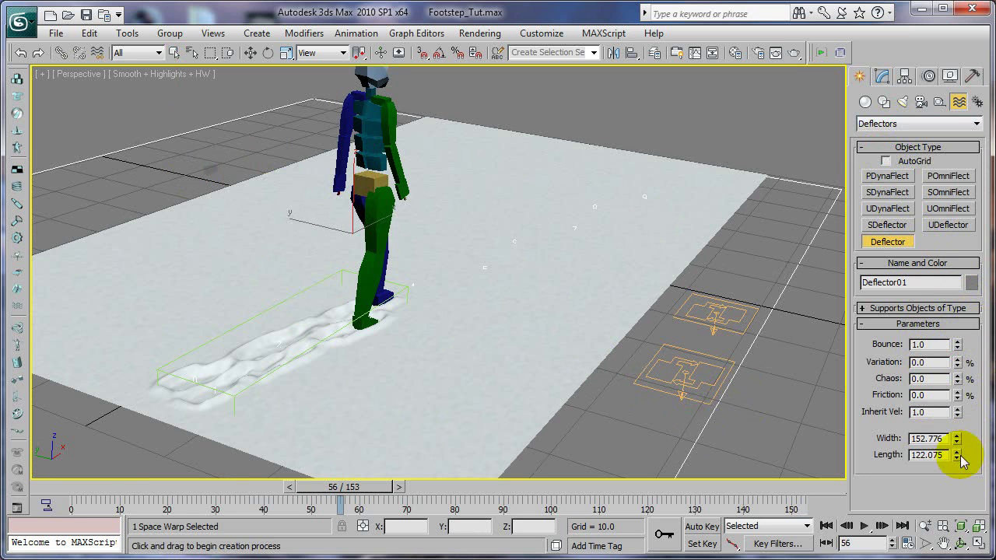
pyautogui.moveTo(958, 457)
pyautogui.mouseDown()
pyautogui.moveTo(959, 424)
pyautogui.moveTo(938, 486)
pyautogui.moveTo(936, 459)
pyautogui.moveTo(957, 445)
pyautogui.mouseUp()
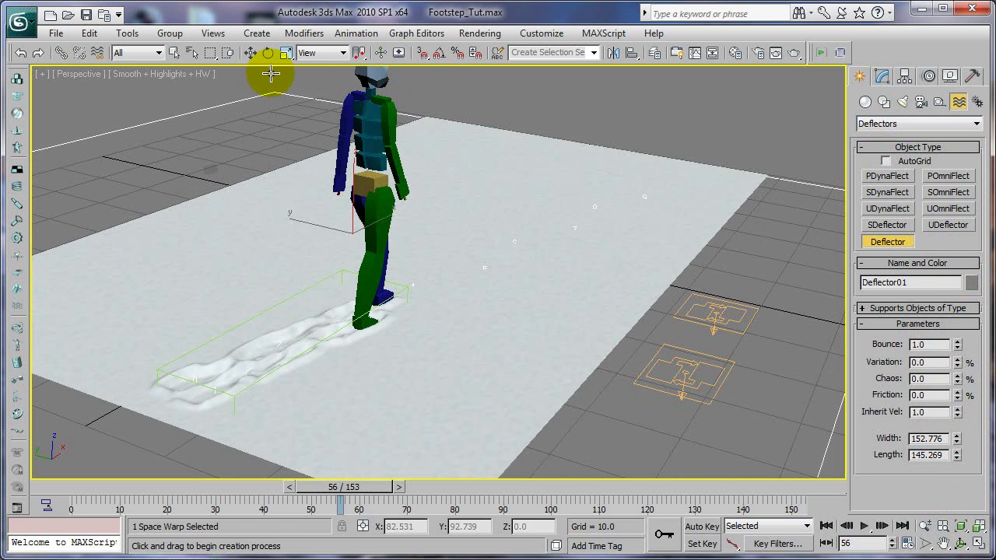
# Align the deflector to the snow plane, Plane01, in X, Y and Z position, pivot point to pivot point.
pyautogui.click(249, 53)
pyautogui.rightClick(249, 53)
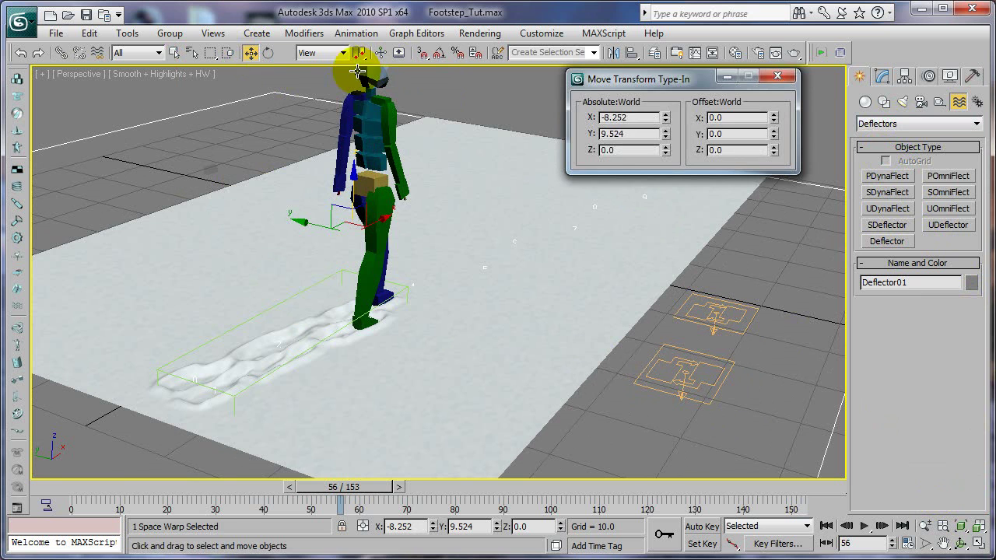
pyautogui.click(775, 77)
pyautogui.click(633, 55)
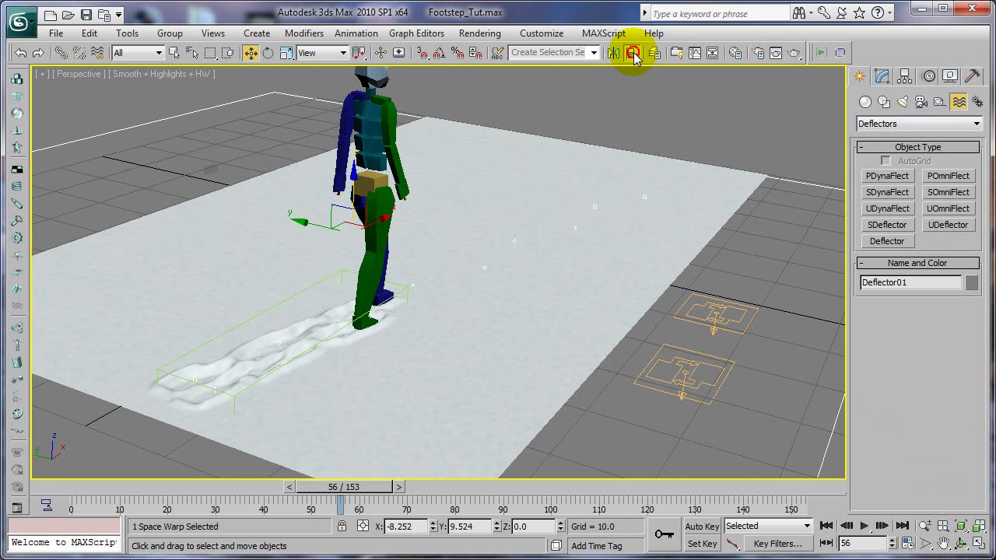
pyautogui.click(485, 181)
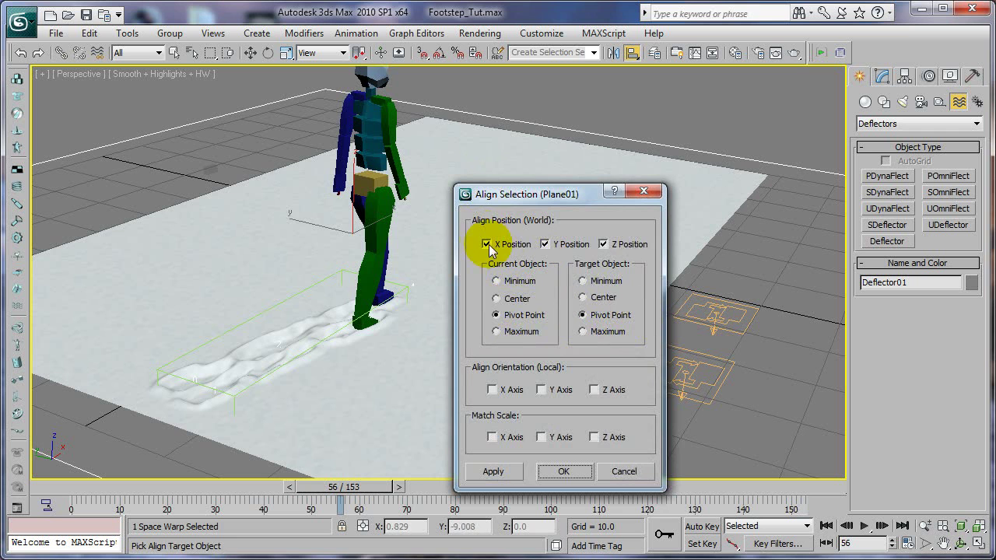
pyautogui.click(567, 471)
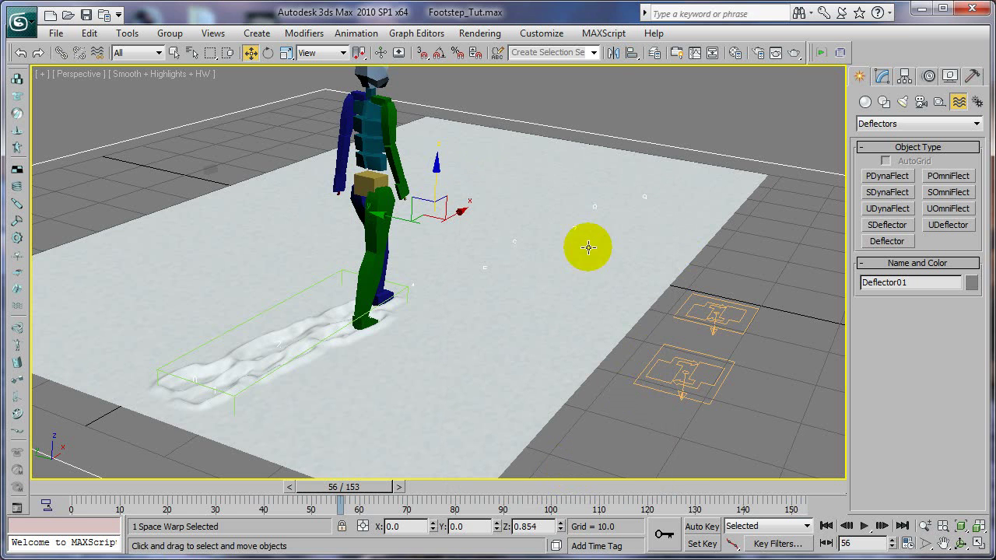
# Clone the deflector in place as a copy named Deflector02 and clear the selection.
pyautogui.click(91, 36)
pyautogui.click(126, 150)
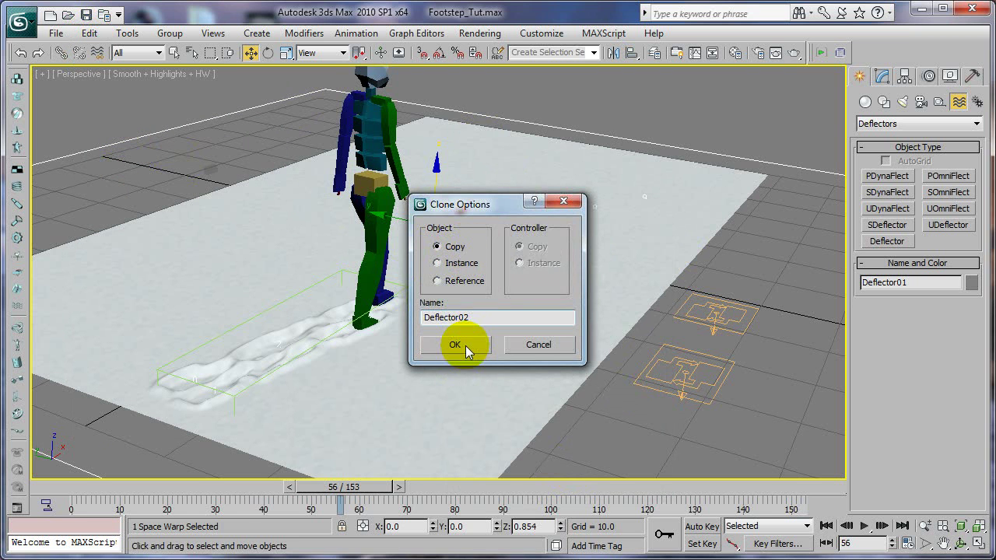
pyautogui.click(458, 345)
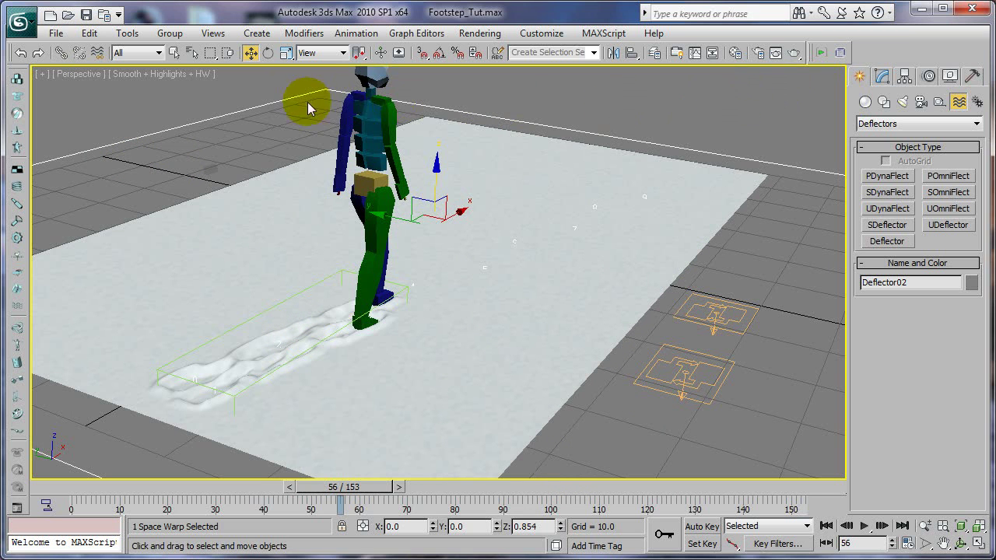
pyautogui.click(273, 86)
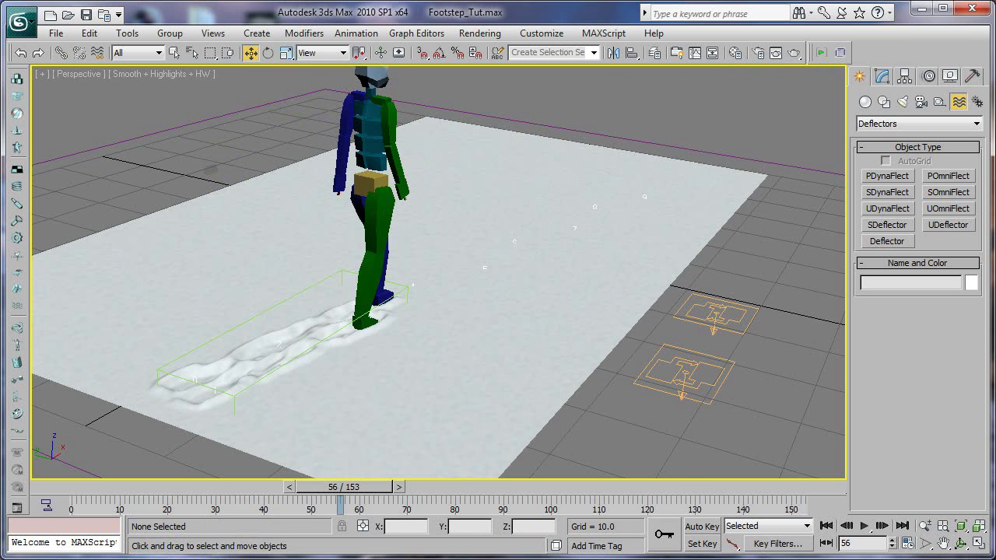
# Open Particle View and scrub the walk animation to frame 65.
pyautogui.press('6')
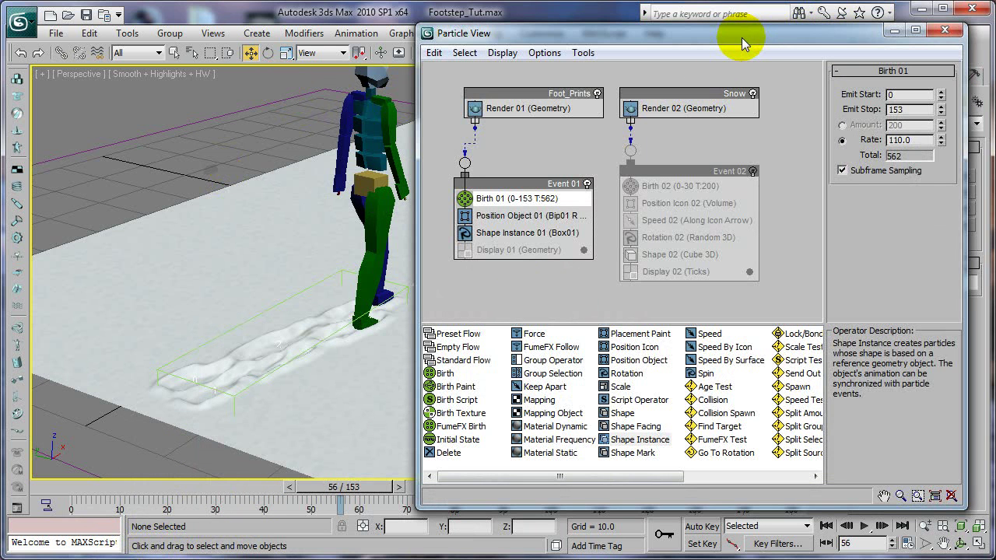
pyautogui.click(193, 487)
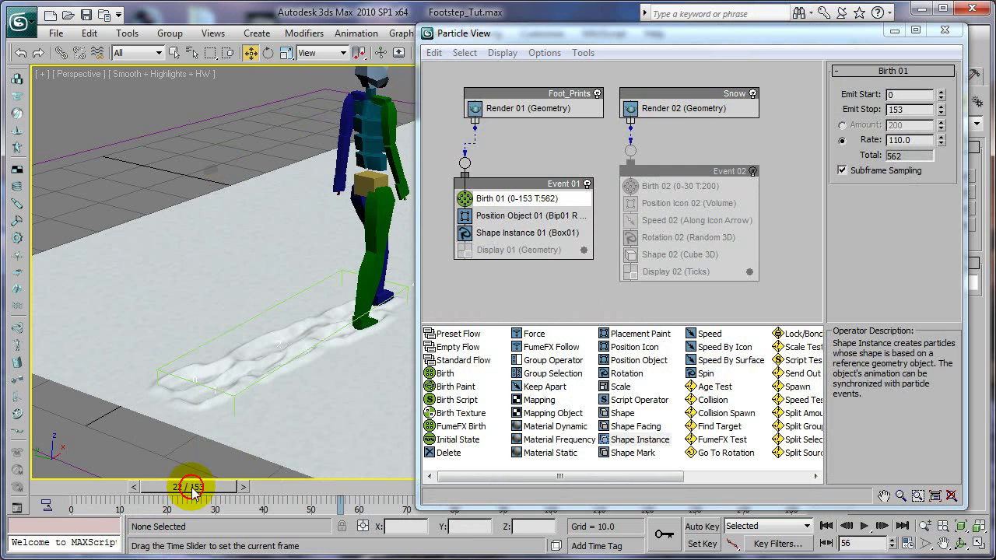
pyautogui.moveTo(245, 493); pyautogui.dragTo(391, 496)
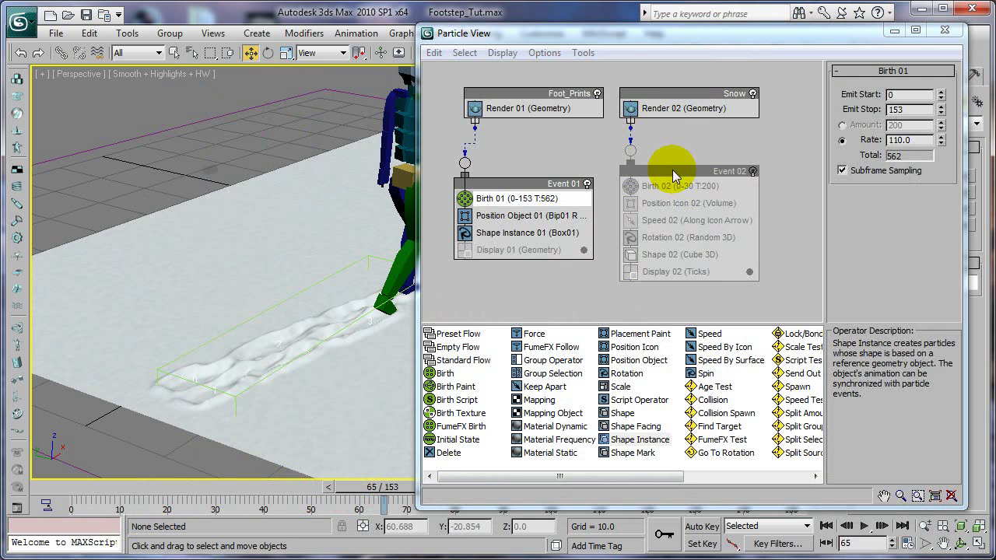
# Turn on the Snow flow's Event 02 and set its Birth operator to stop emitting at 153 with a rate of 60.
pyautogui.click(629, 185)
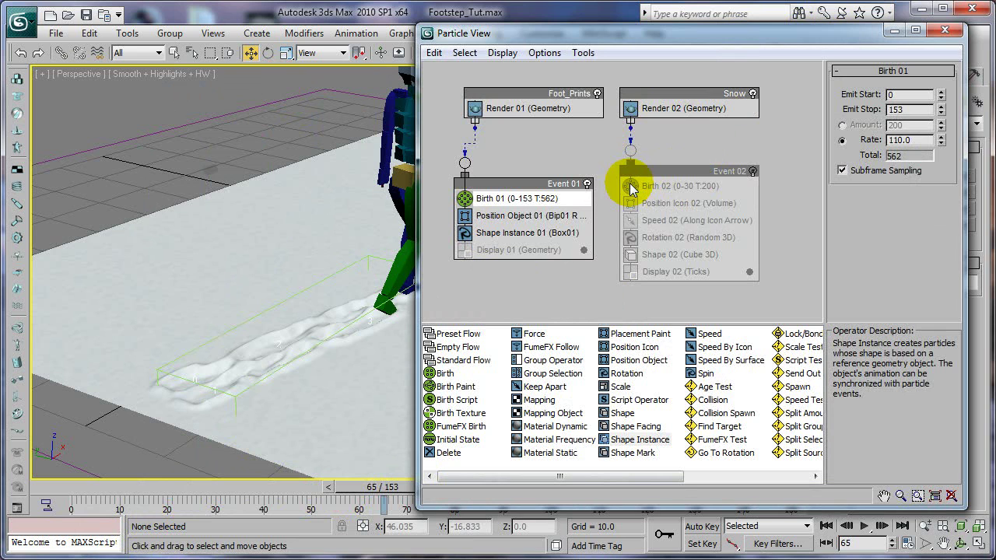
pyautogui.click(752, 172)
pyautogui.click(639, 187)
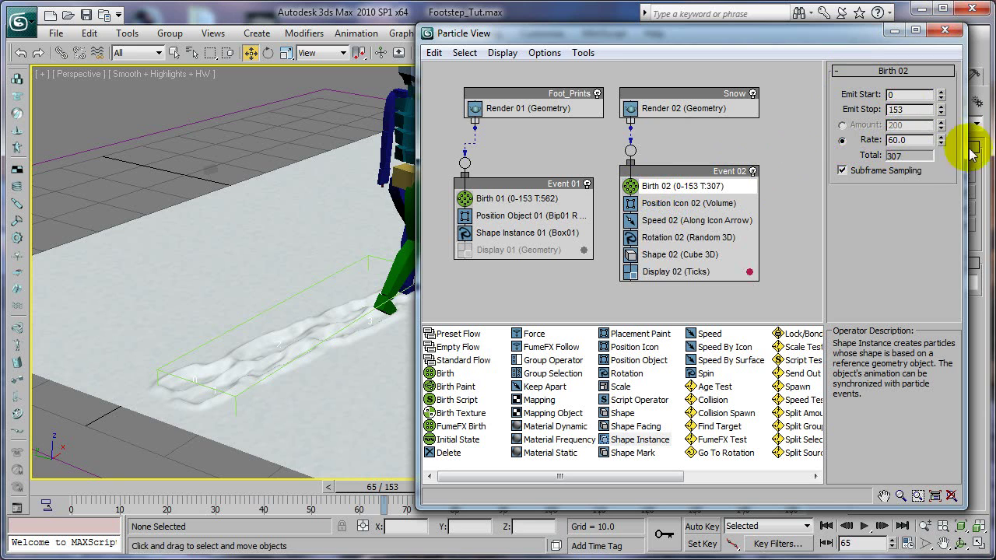
# Replace the Position Icon operator in Event 02 with a Position Object operator.
pyautogui.click(656, 207)
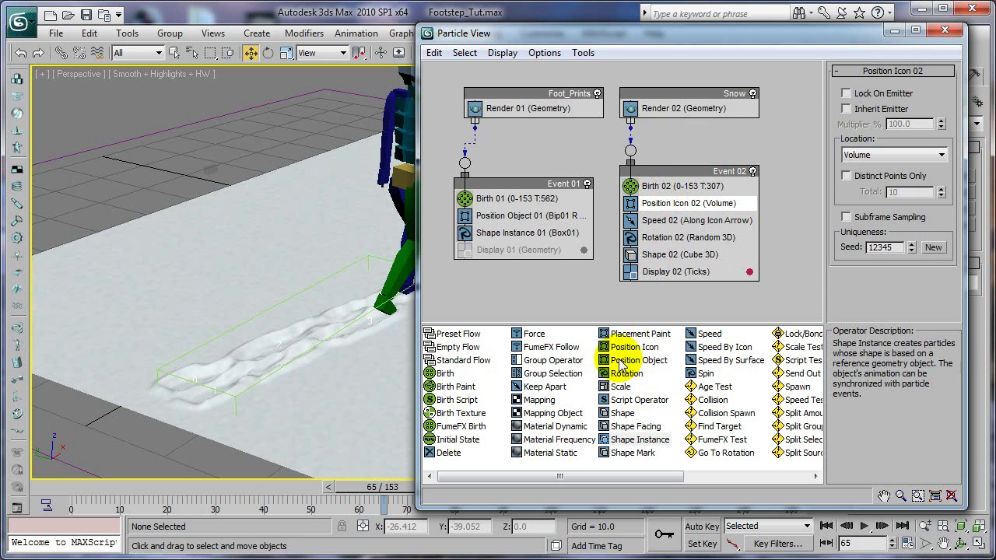
pyautogui.moveTo(621, 362); pyautogui.dragTo(662, 205)
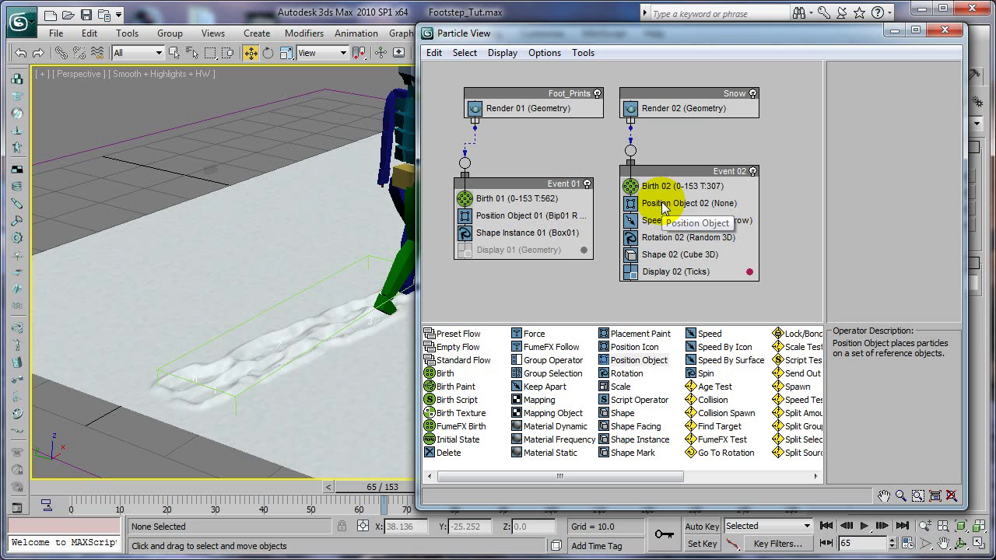
pyautogui.click(662, 205)
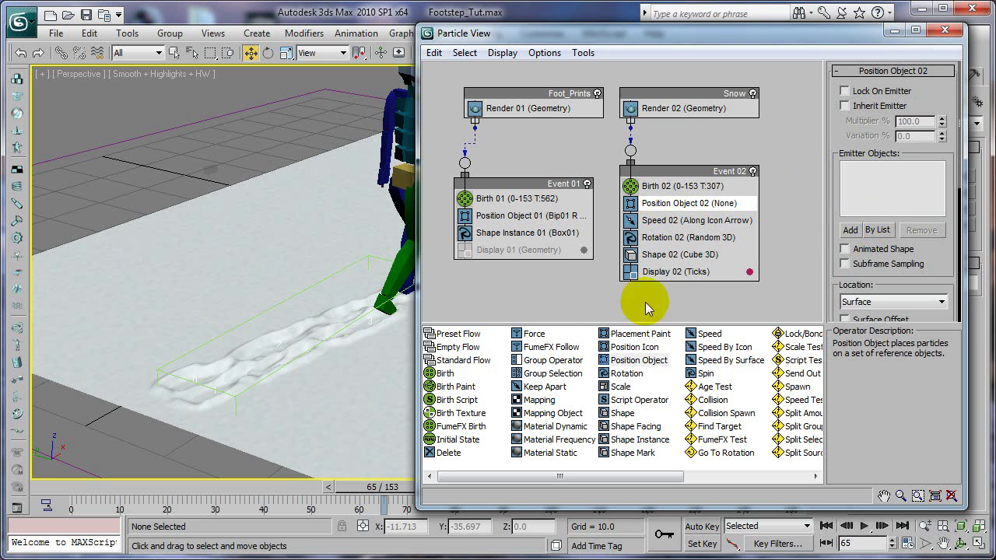
# At frame 44, add the biped's right foot and left foot as emitter objects of the Position Object operator in Event 02.
pyautogui.moveTo(345, 493); pyautogui.dragTo(256, 487)
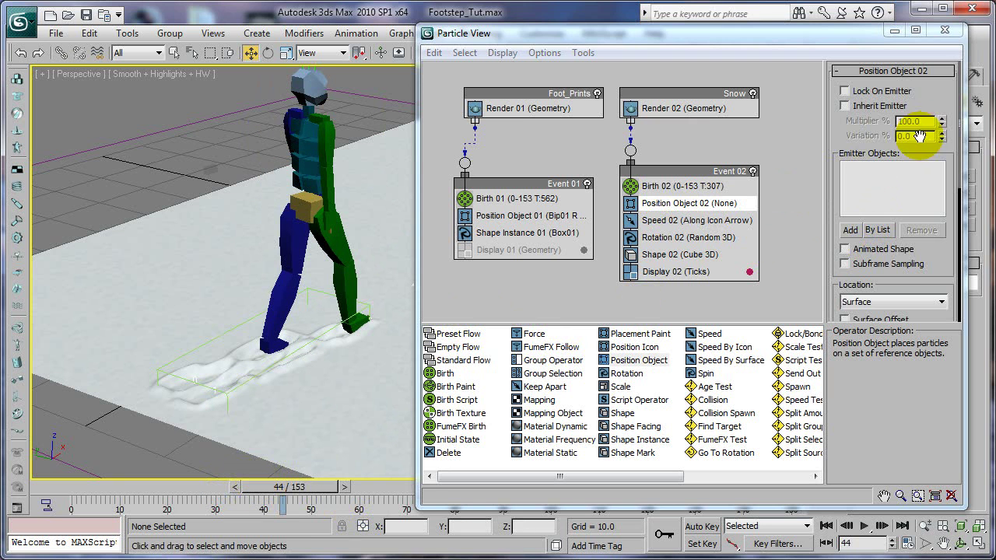
pyautogui.click(850, 230)
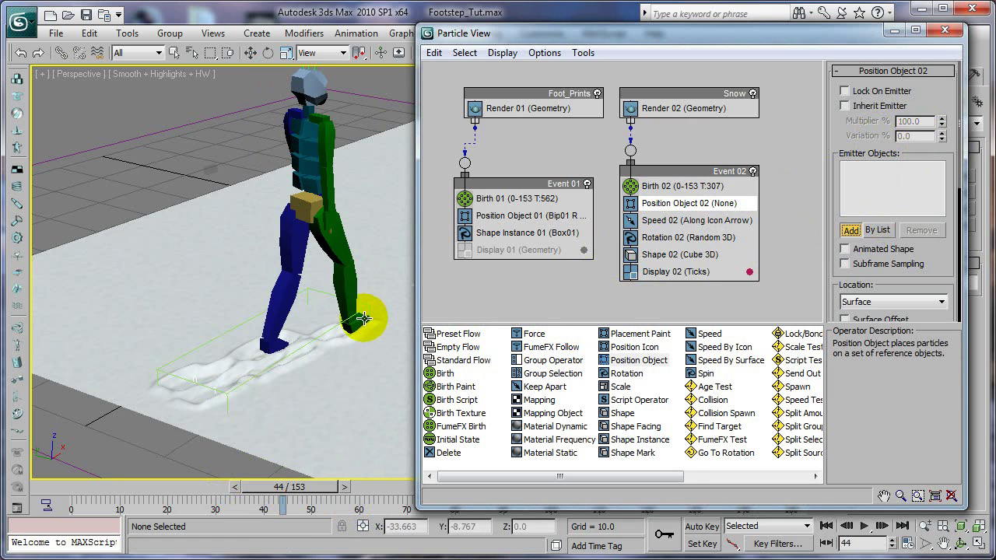
pyautogui.click(359, 321)
pyautogui.click(851, 230)
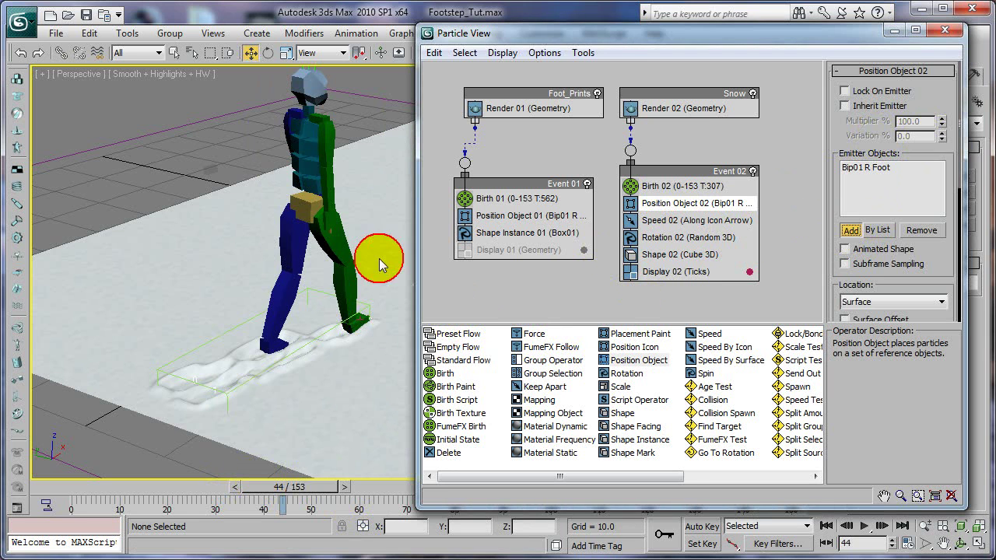
pyautogui.click(276, 346)
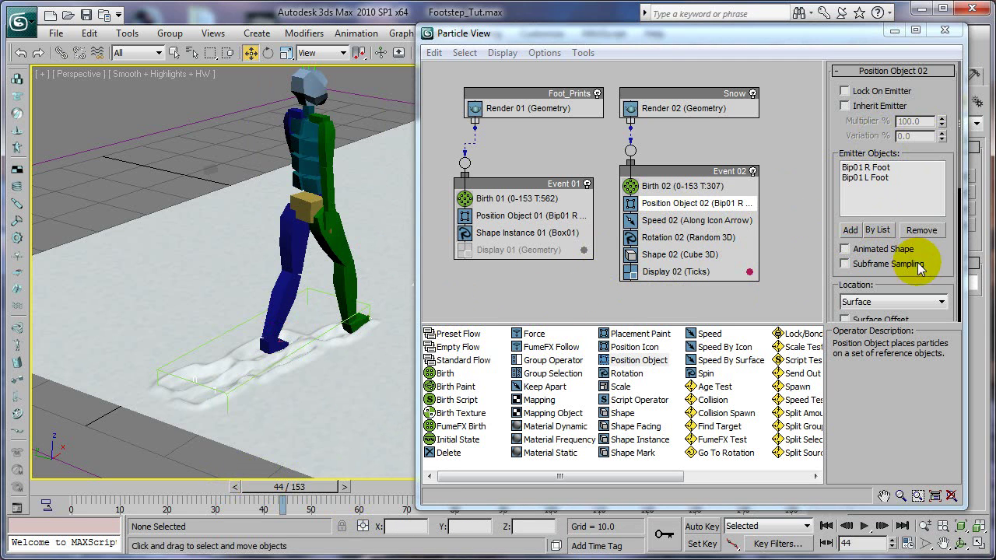
# Set the Position Object emission location to Selected Faces and enable Animated Shape.
pyautogui.moveTo(934, 262); pyautogui.dragTo(941, 165)
pyautogui.click(941, 203)
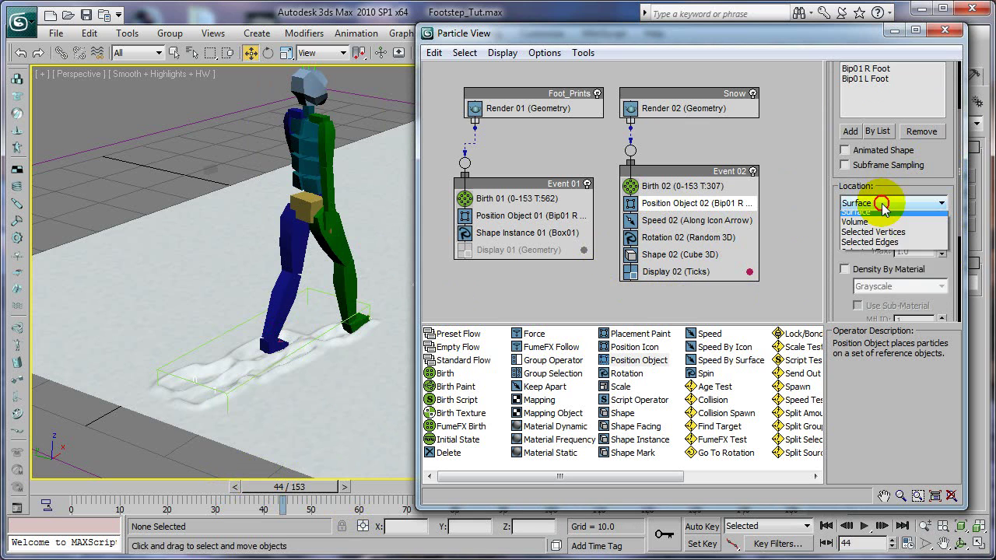
pyautogui.click(872, 288)
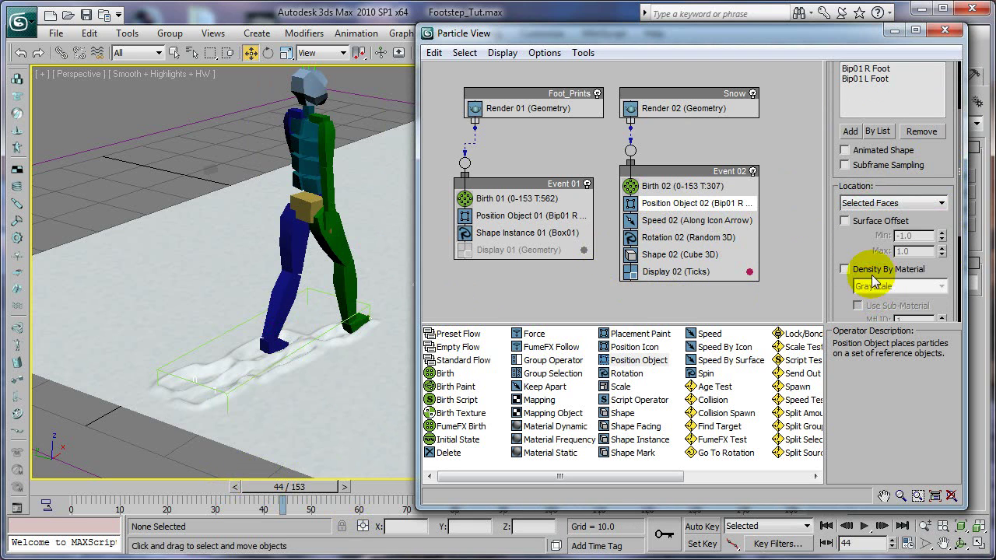
pyautogui.moveTo(912, 185); pyautogui.dragTo(892, 204)
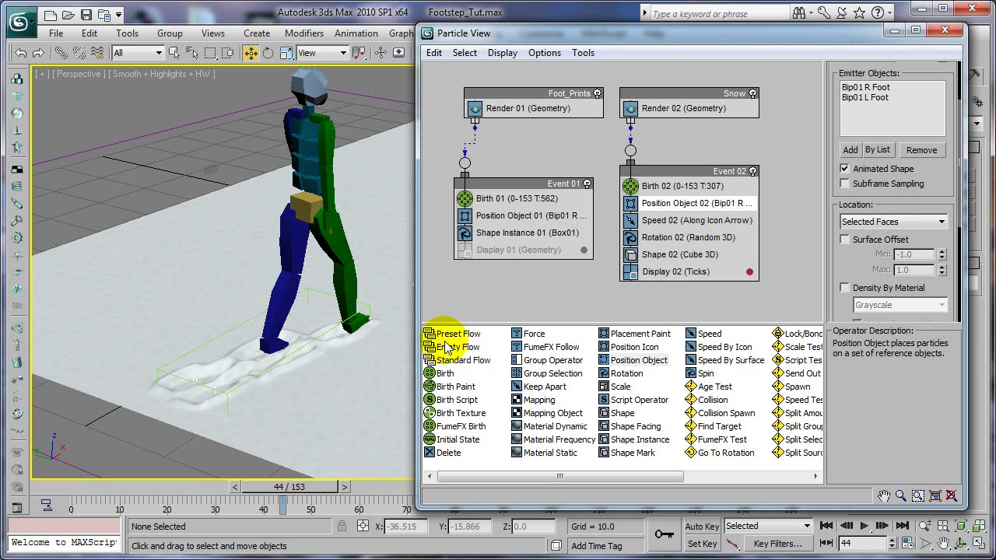
pyautogui.moveTo(860, 260); pyautogui.dragTo(873, 280)
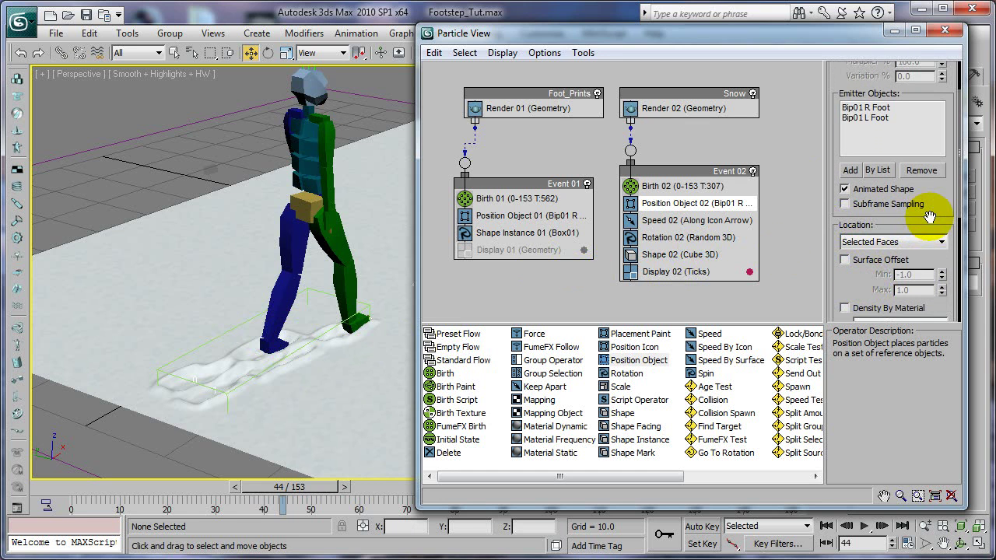
pyautogui.moveTo(934, 211); pyautogui.dragTo(936, 148)
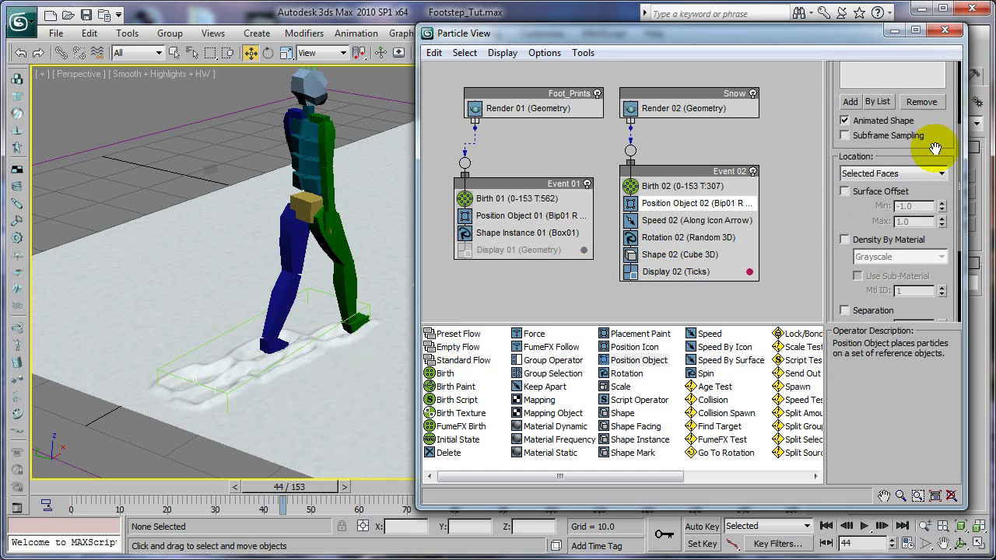
# Delete the Speed and Rotation operators from Event 02.
pyautogui.click(651, 222)
pyautogui.rightClick(650, 221)
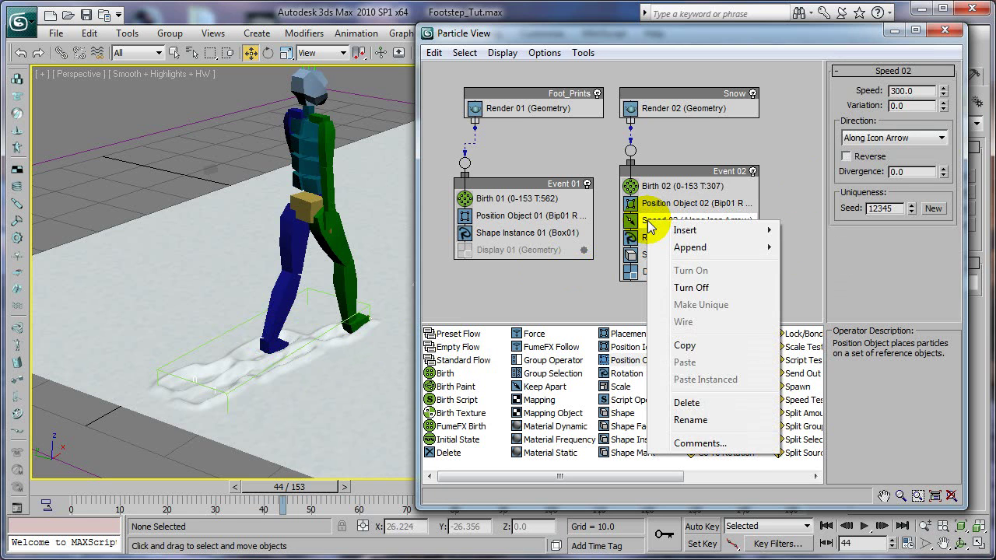
pyautogui.click(696, 403)
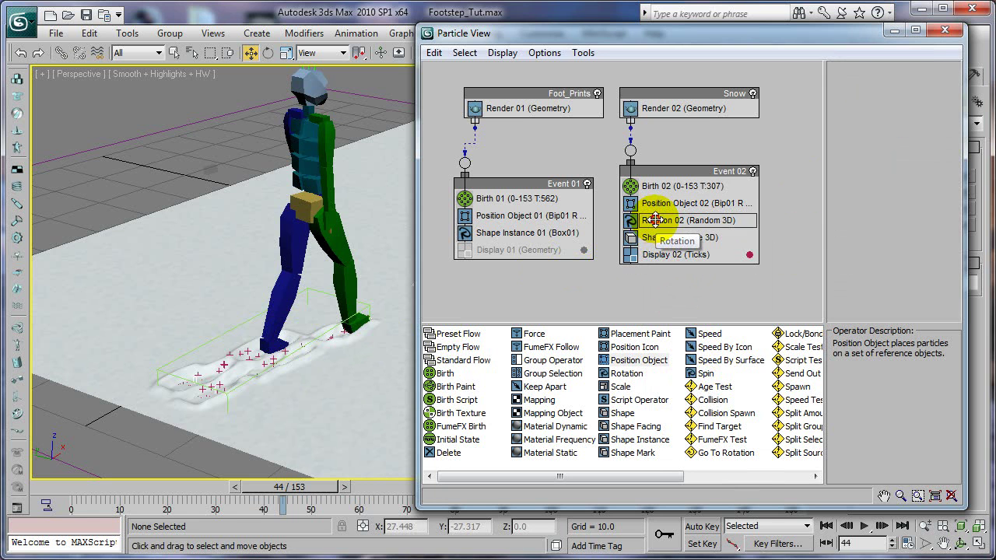
pyautogui.click(655, 220)
pyautogui.rightClick(655, 221)
pyautogui.click(691, 402)
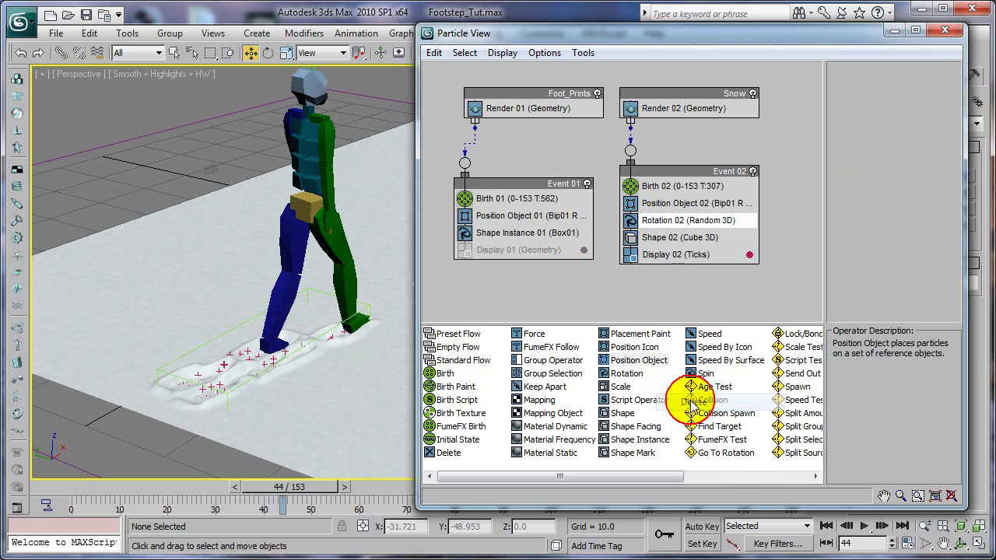
# Set the cube shape size in Event 02 to 0.3 and the particles' display type to Geometry.
pyautogui.moveTo(662, 246); pyautogui.dragTo(656, 229)
pyautogui.click(654, 225)
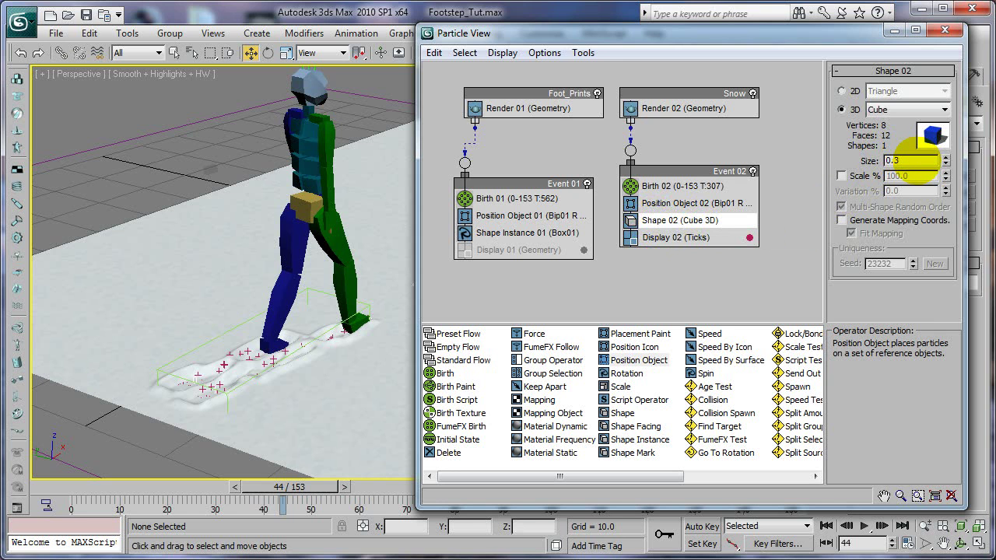
pyautogui.click(661, 239)
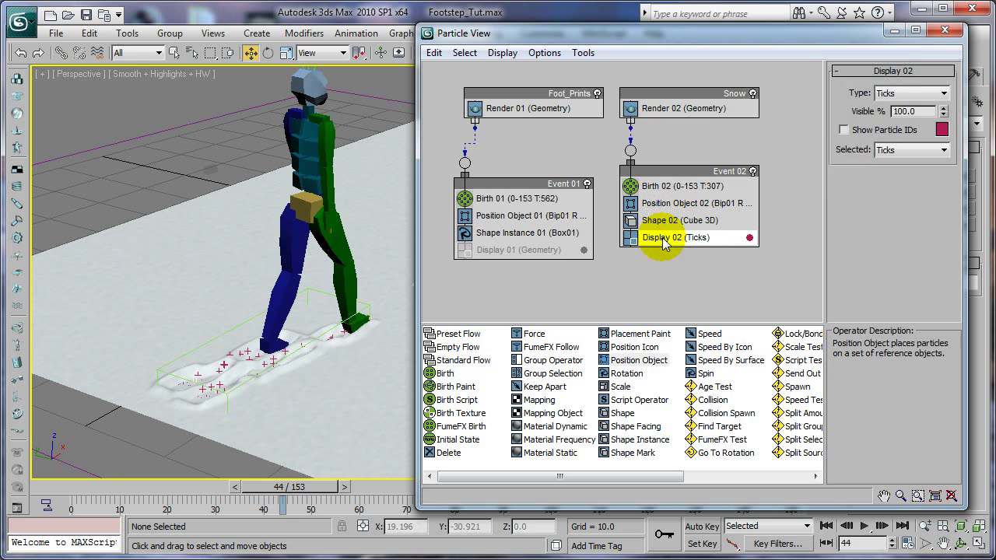
pyautogui.click(906, 93)
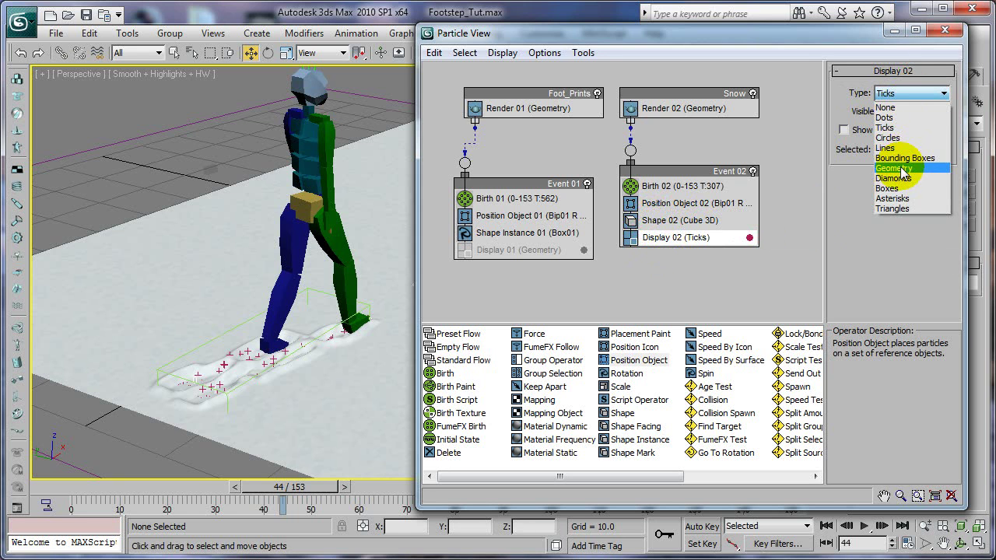
pyautogui.click(895, 168)
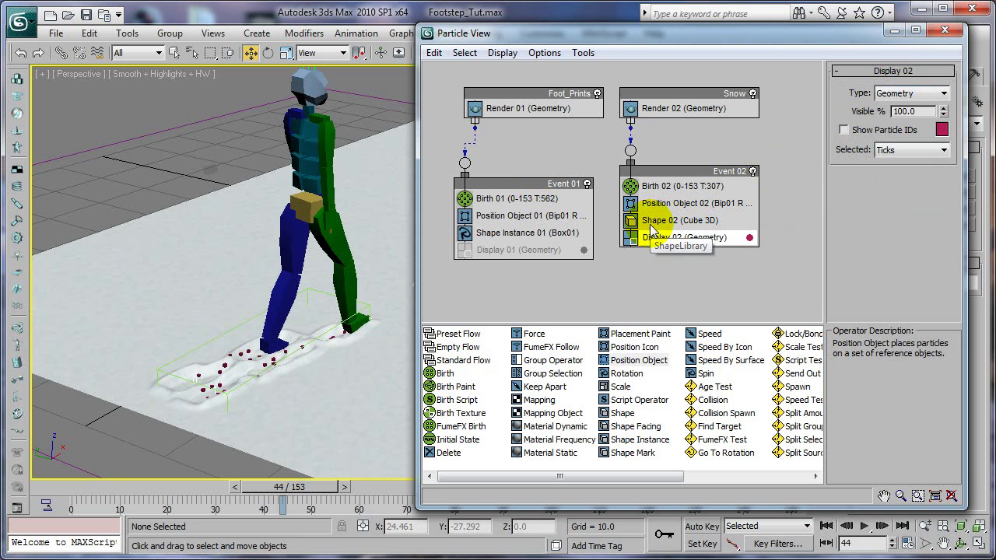
# Insert two Collision tests into Event 02 between the Position Object and Shape operators.
pyautogui.moveTo(712, 399); pyautogui.dragTo(697, 222)
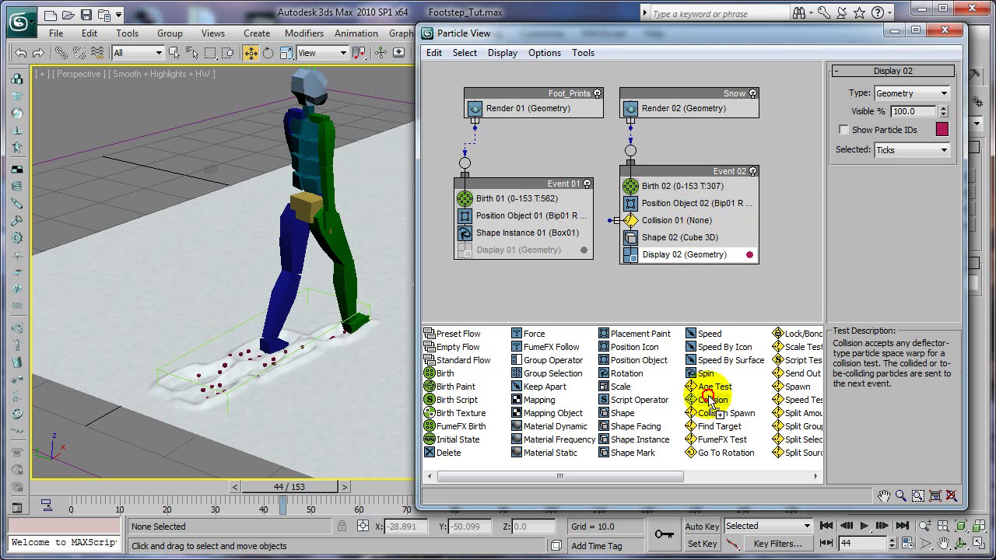
pyautogui.moveTo(710, 399); pyautogui.dragTo(682, 235)
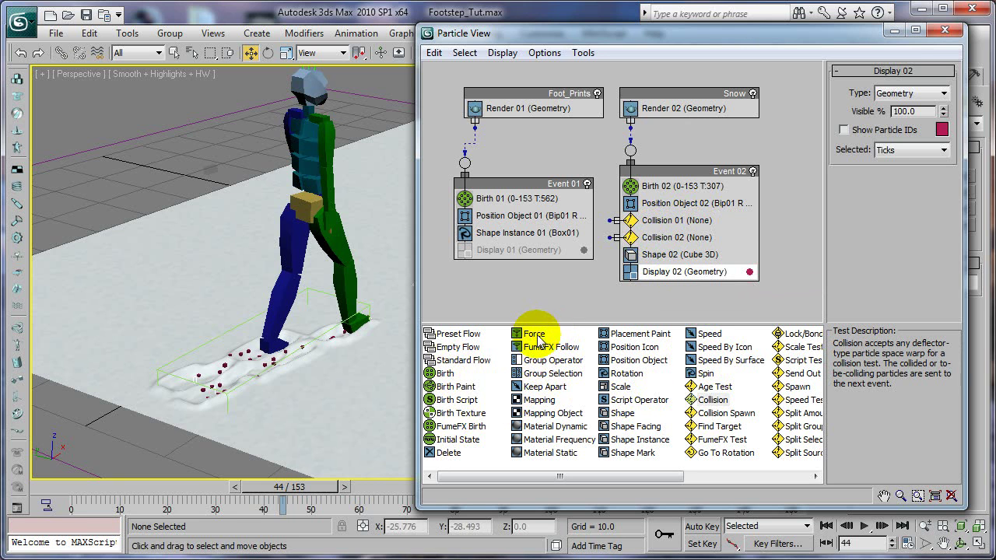
# Insert a Force operator into Event 02 between the Position Object operator and the first Collision test.
pyautogui.moveTo(537, 340); pyautogui.dragTo(672, 221)
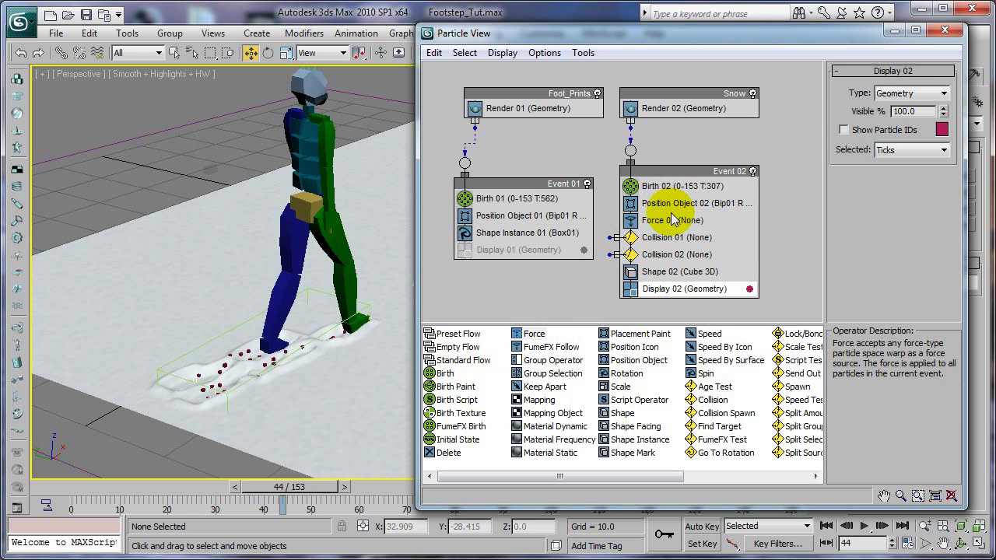
pyautogui.click(659, 222)
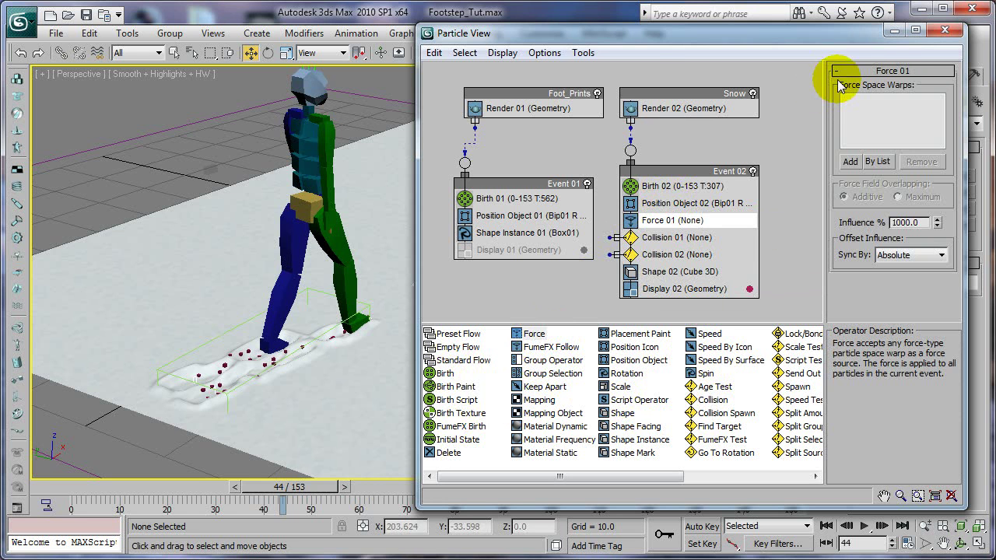
# Create a planar Gravity force beside the snow plane, with an icon size of about 2.25.
pyautogui.click(896, 31)
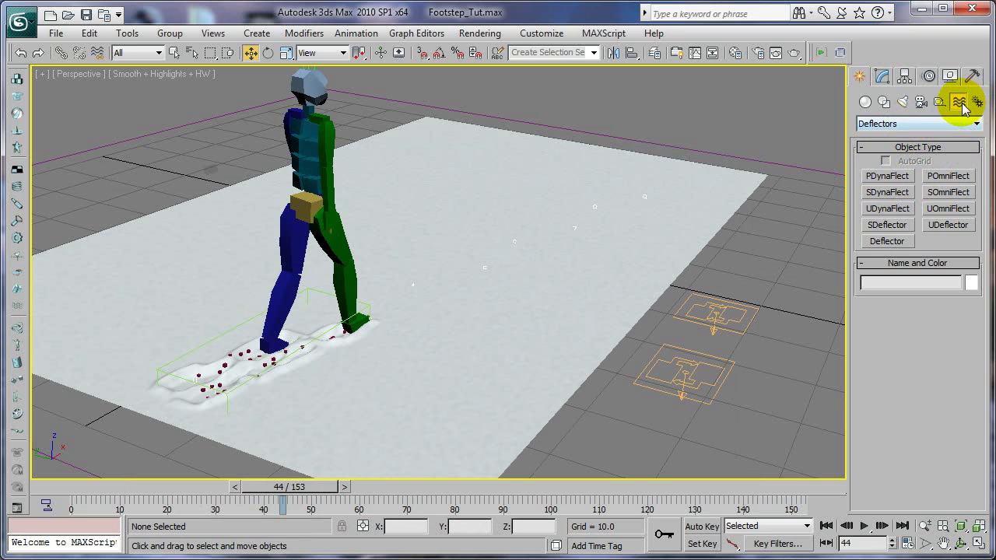
pyautogui.click(886, 124)
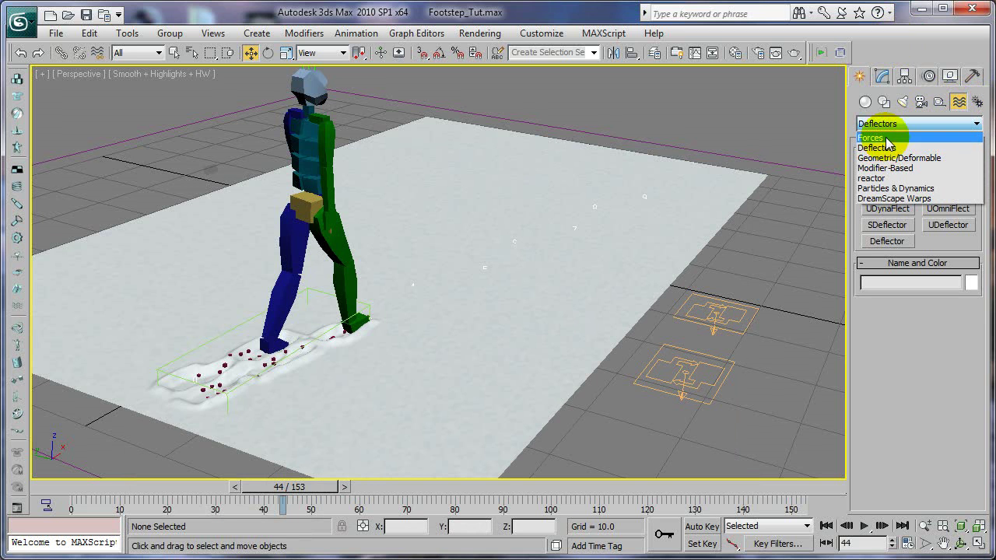
pyautogui.click(882, 138)
pyautogui.click(887, 225)
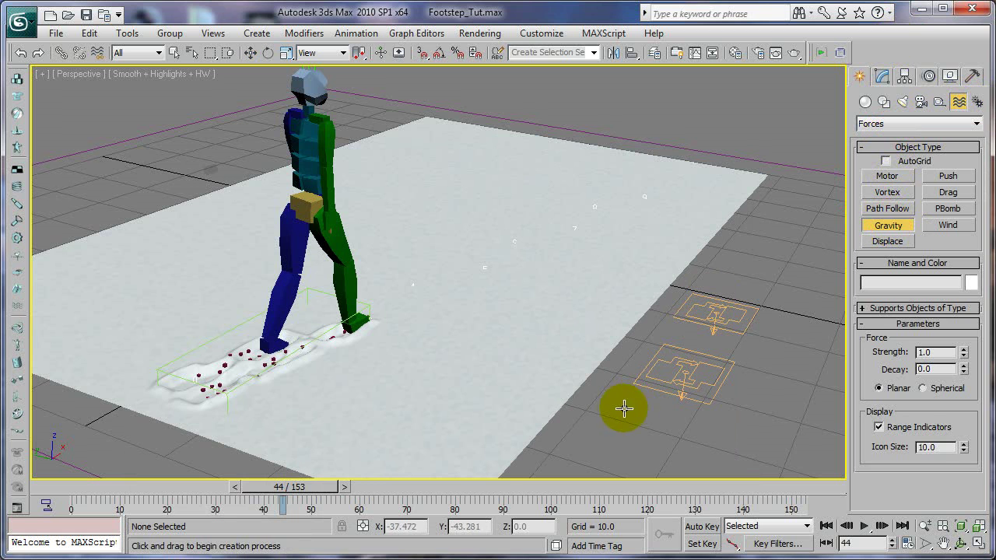
pyautogui.moveTo(737, 261); pyautogui.dragTo(753, 270)
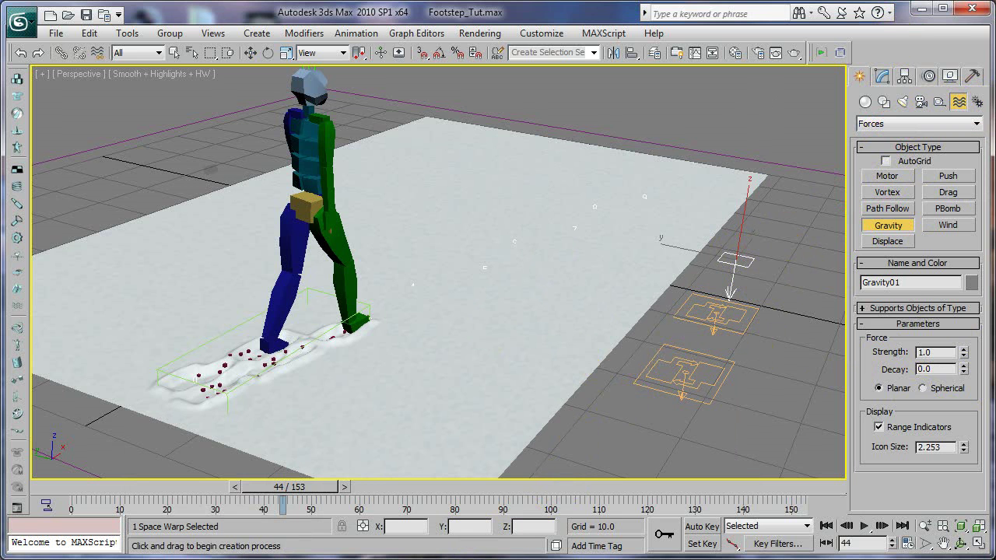
# Assign the Gravity01 space warp to the Force operator in Event 02.
pyautogui.press('6')
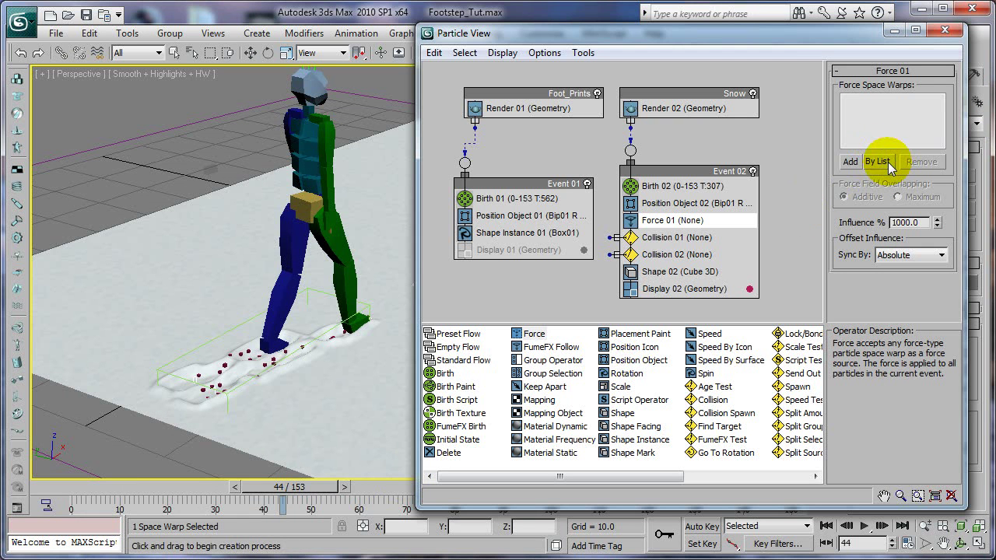
pyautogui.click(877, 161)
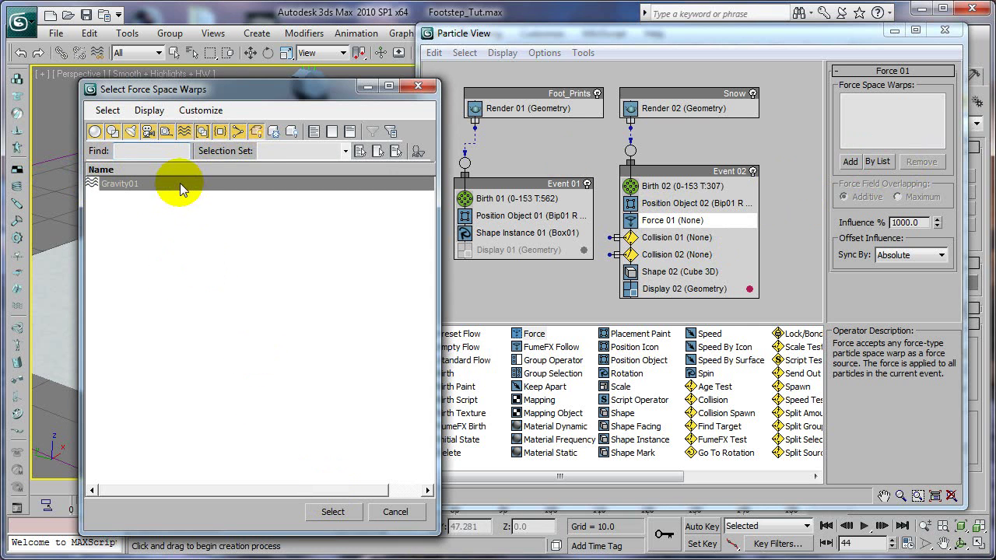
pyautogui.click(179, 183)
pyautogui.click(332, 512)
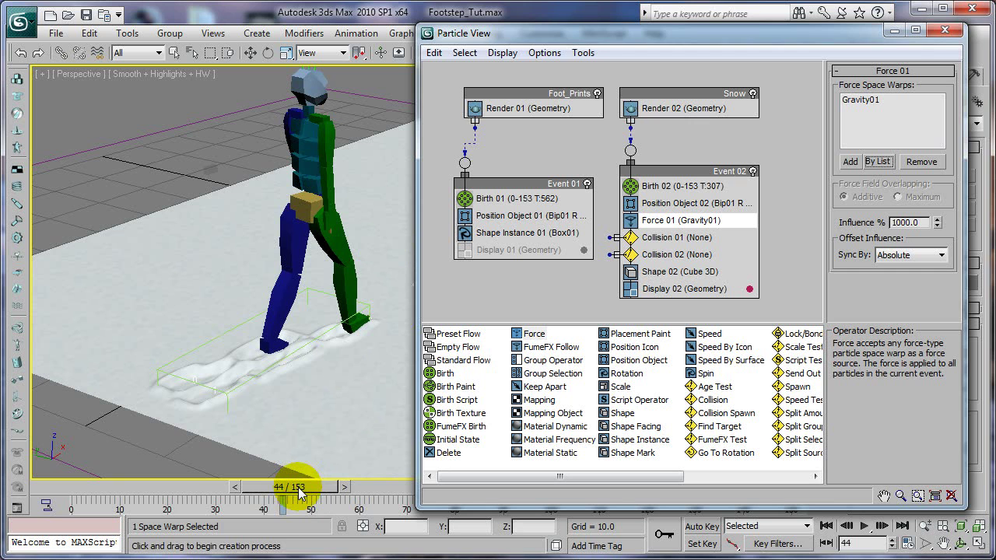
# Try a gravity influence of 5% on the Force operator, settle on 20%, and scrub the animation to check the falling particles.
pyautogui.moveTo(299, 494)
pyautogui.mouseDown()
pyautogui.moveTo(361, 470)
pyautogui.moveTo(322, 475)
pyautogui.moveTo(309, 488)
pyautogui.mouseUp()
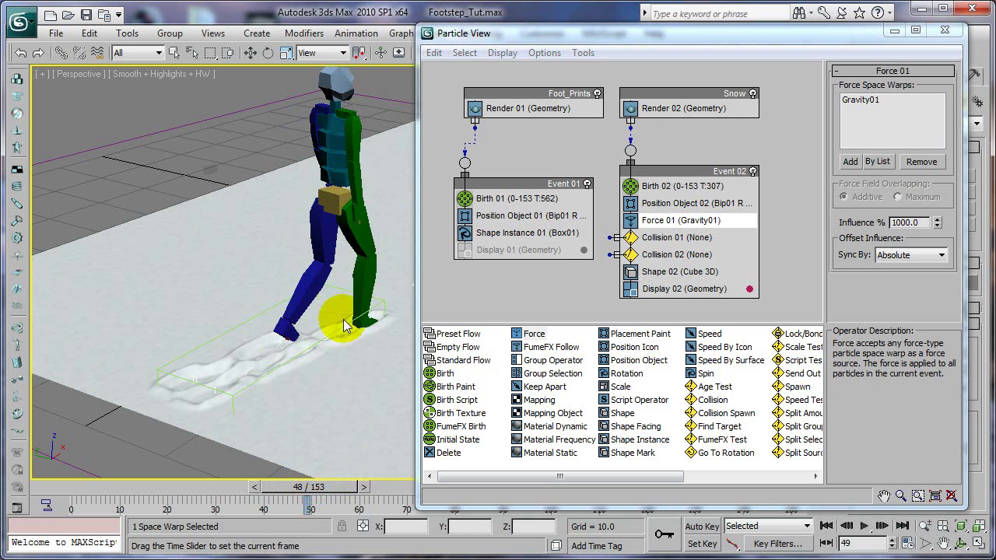
pyautogui.doubleClick(920, 224)
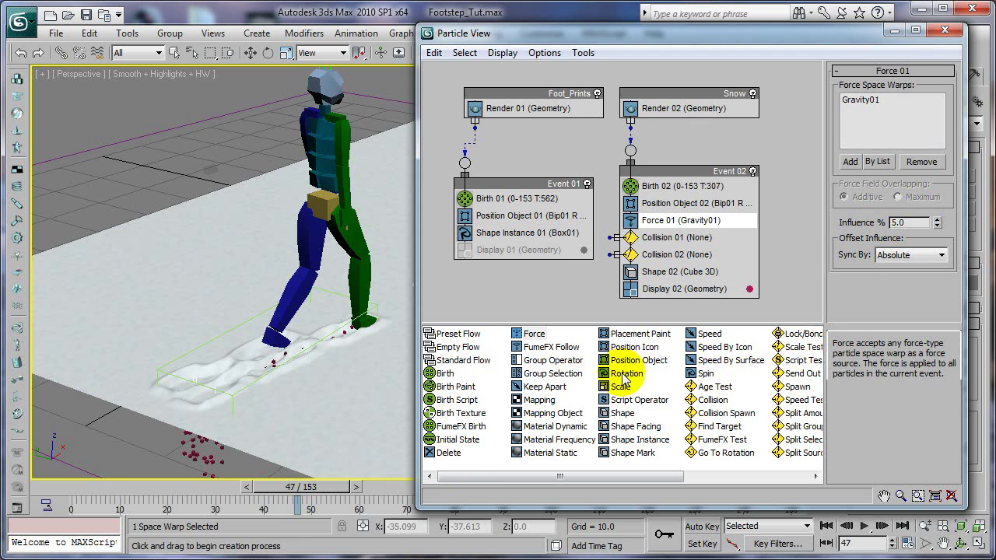
pyautogui.moveTo(315, 487)
pyautogui.mouseDown()
pyautogui.moveTo(345, 488)
pyautogui.moveTo(305, 495)
pyautogui.mouseUp()
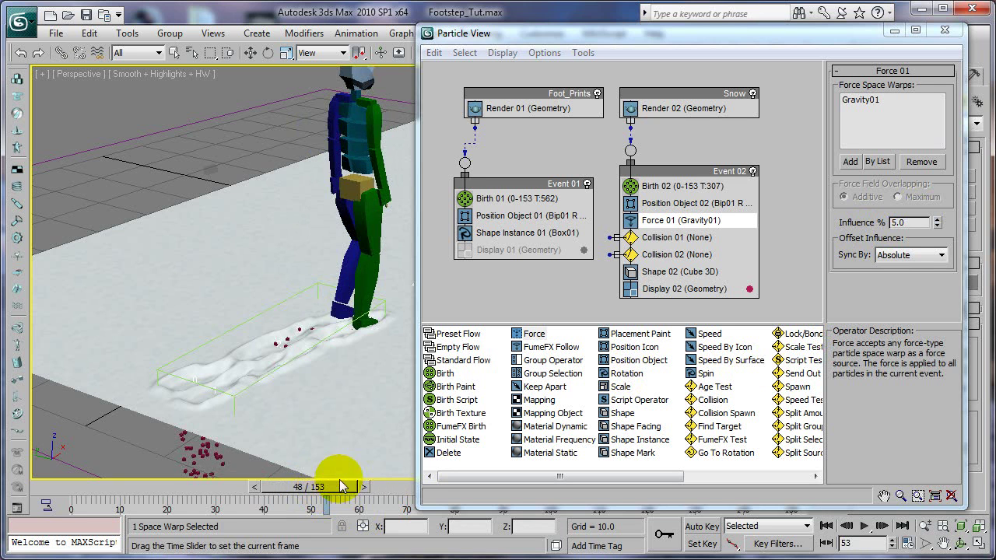
pyautogui.doubleClick(903, 222)
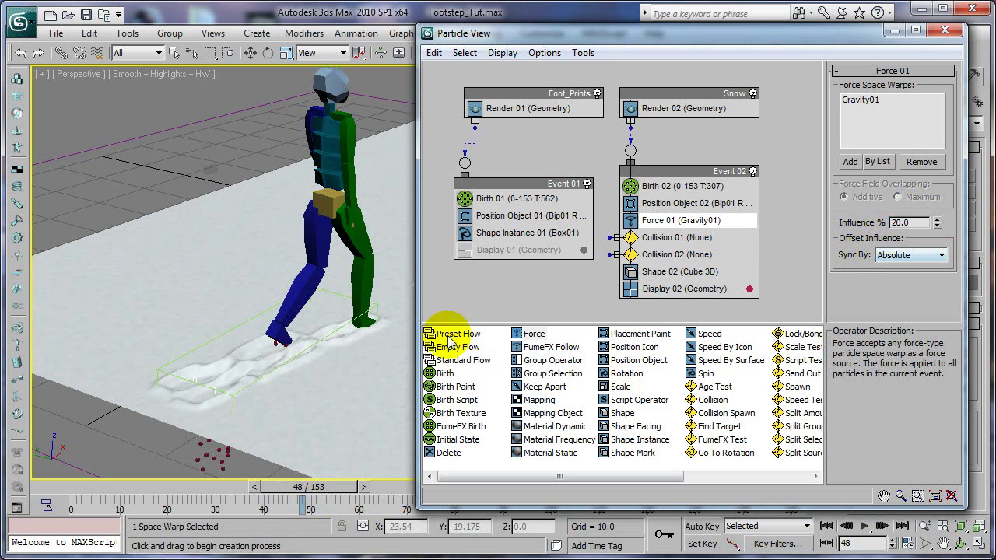
pyautogui.moveTo(164, 498); pyautogui.dragTo(284, 487)
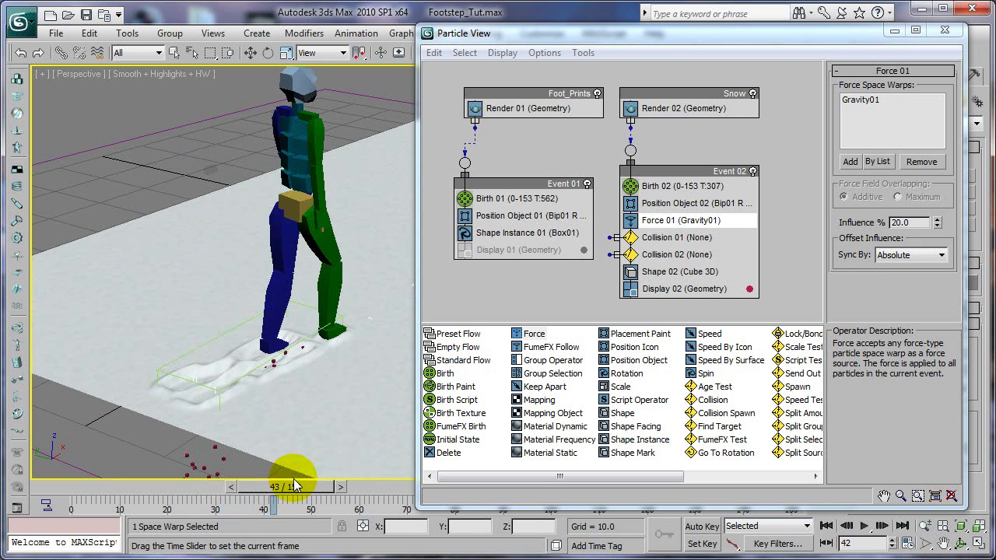
# Assign Deflector01 to the Collision 01 test in Event 02.
pyautogui.click(668, 238)
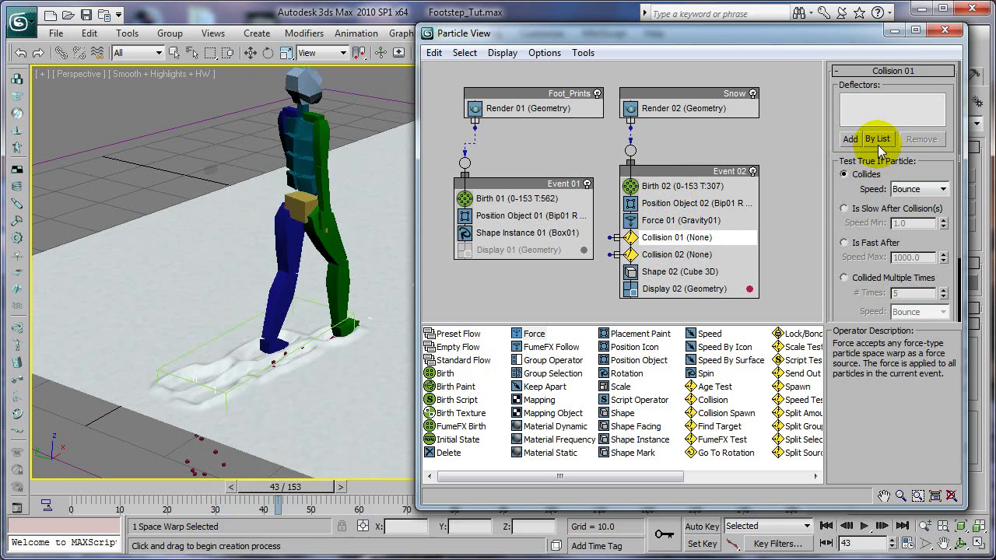
pyautogui.click(877, 140)
pyautogui.click(125, 183)
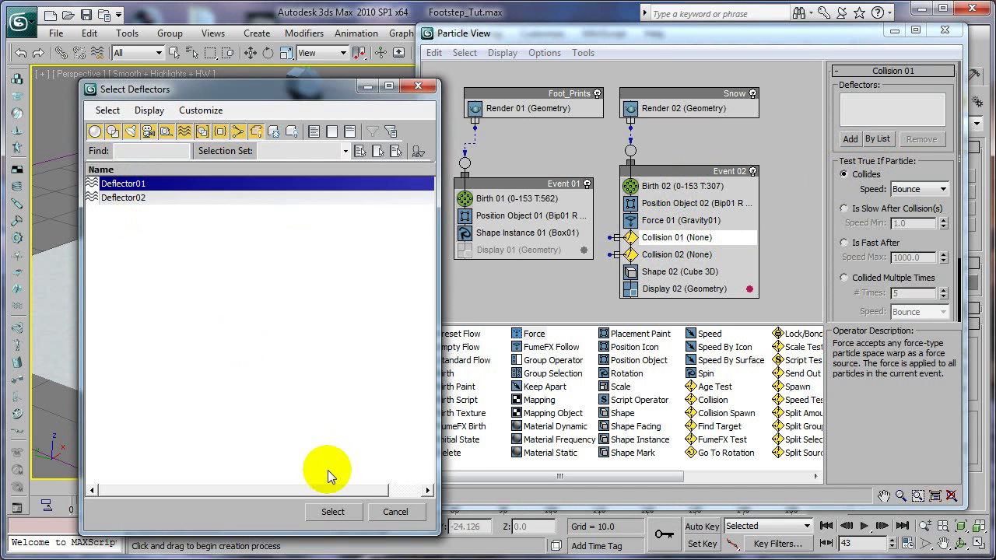
pyautogui.click(335, 511)
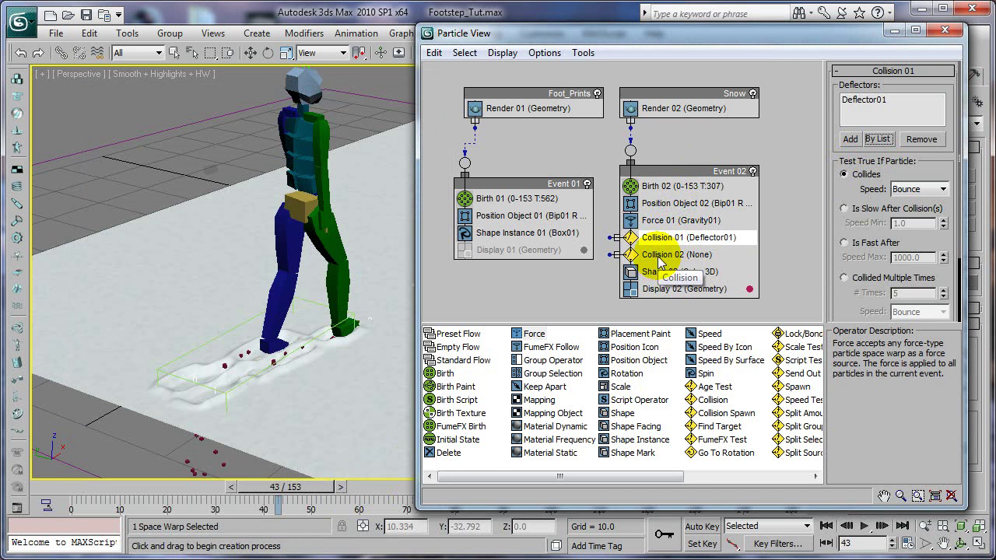
# Assign Deflector02 to the Collision 02 test and scrub the animation to frame 59 to check the collisions.
pyautogui.click(660, 262)
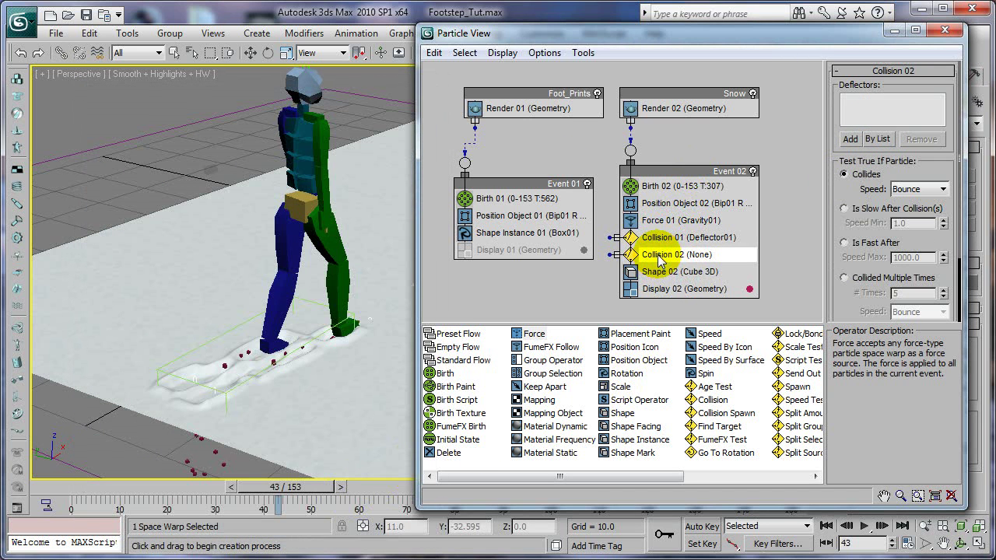
pyautogui.click(878, 138)
pyautogui.click(128, 198)
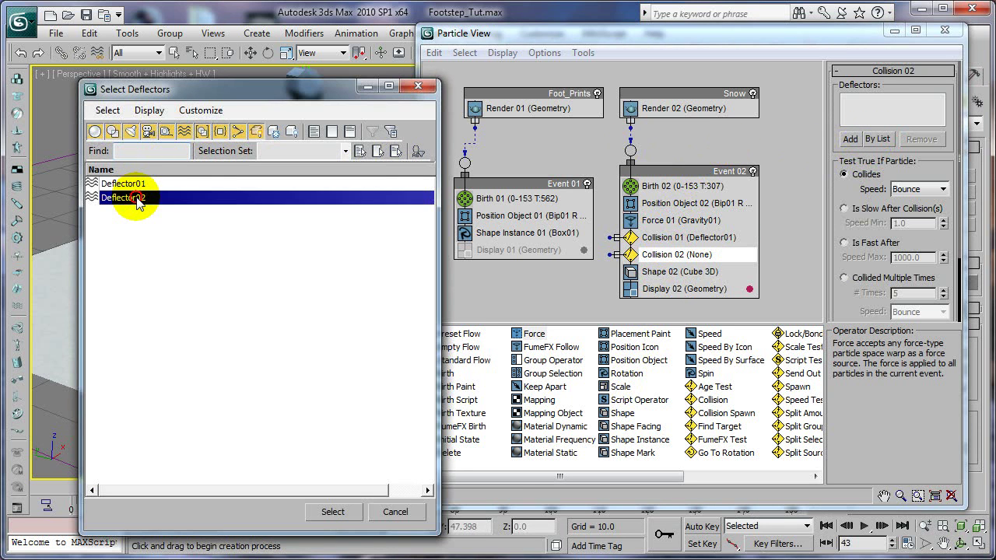
pyautogui.click(333, 512)
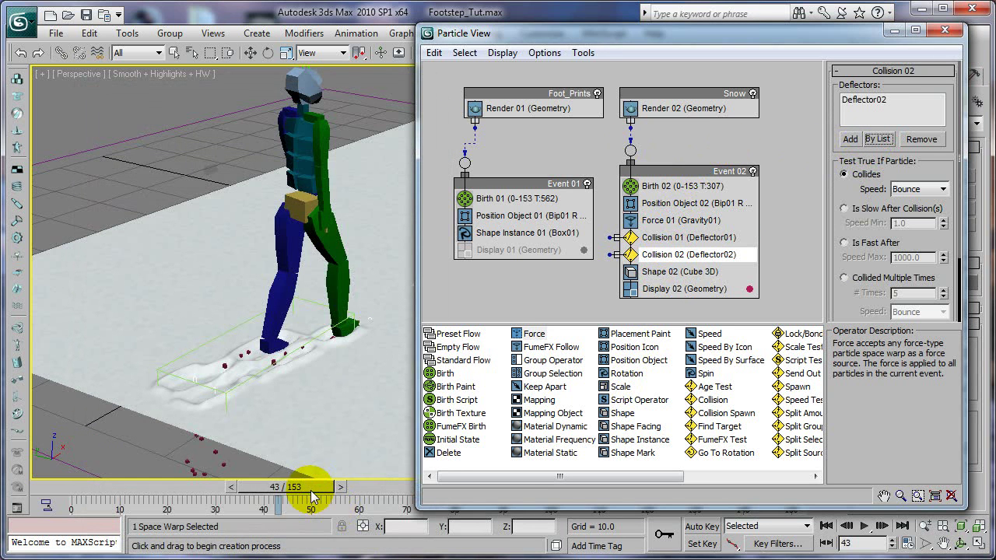
pyautogui.moveTo(308, 492); pyautogui.dragTo(380, 480)
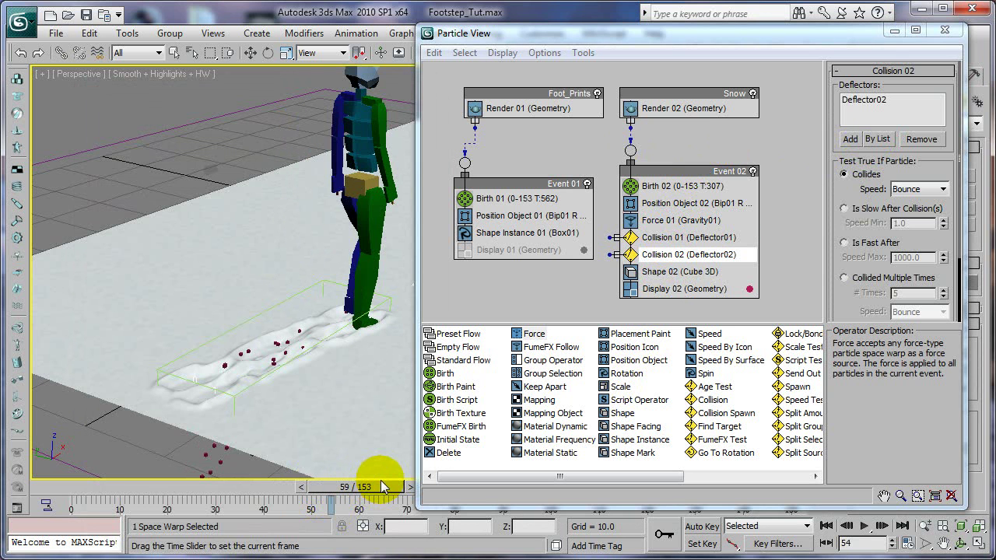
# Select Deflector01 from the scene and set its bounce to 0.
pyautogui.click(893, 32)
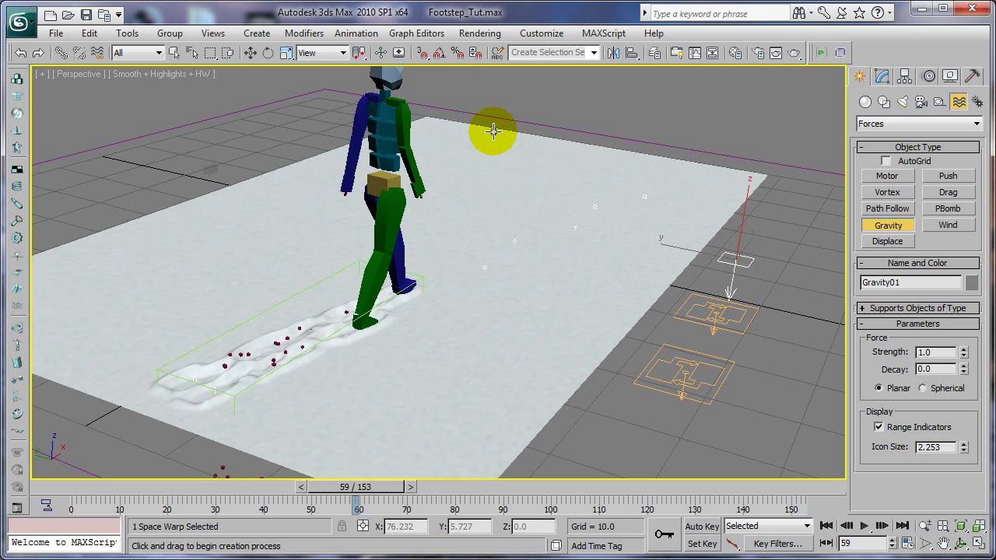
pyautogui.click(191, 52)
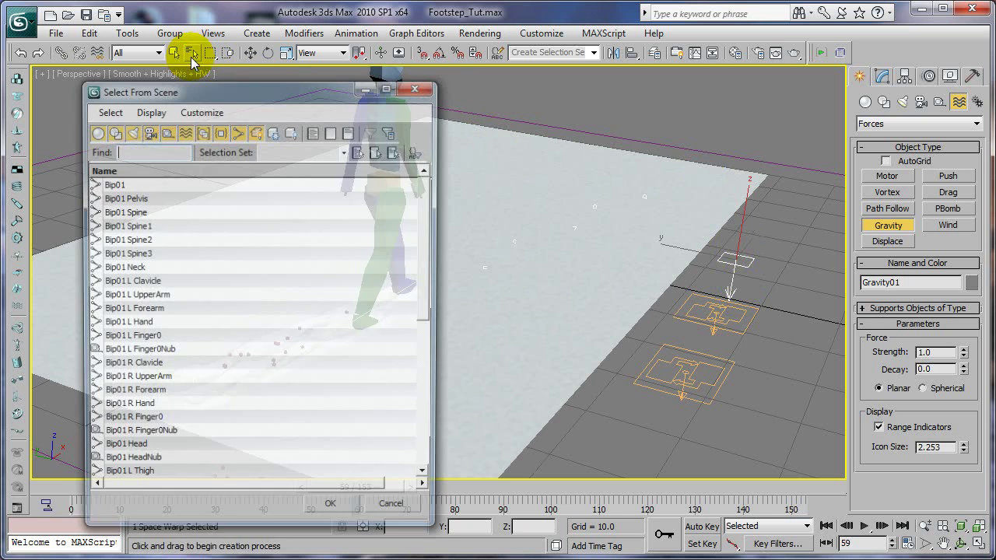
pyautogui.moveTo(425, 248); pyautogui.dragTo(417, 462)
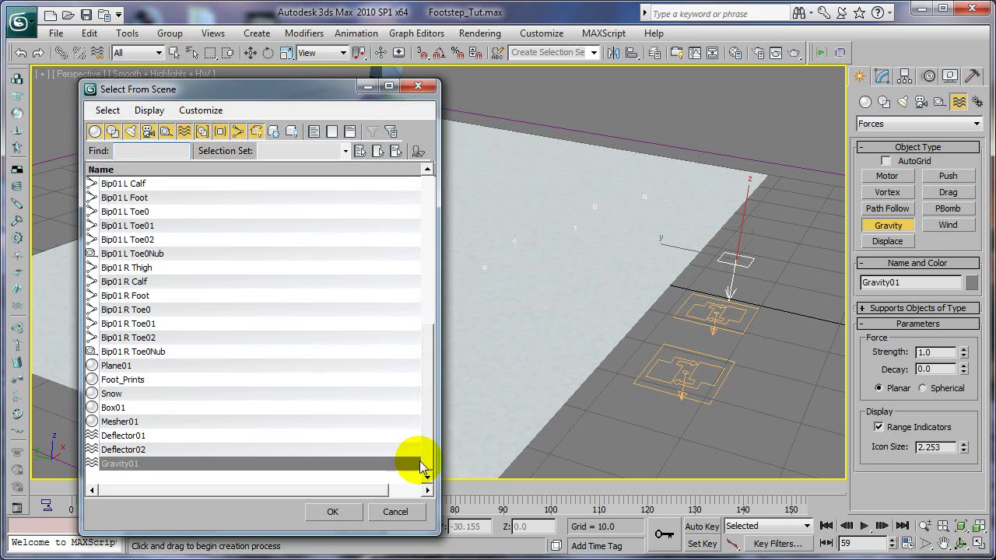
pyautogui.click(129, 436)
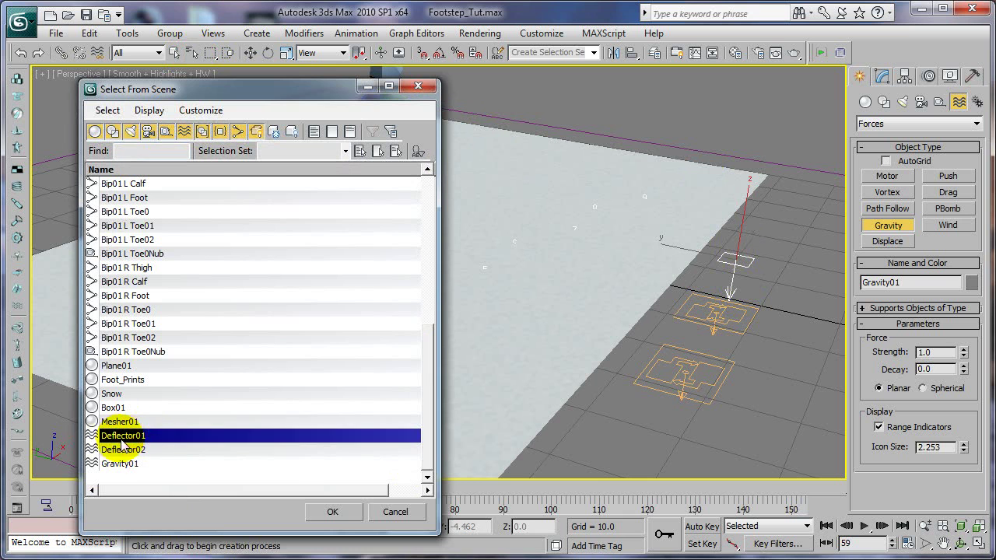
pyautogui.click(332, 512)
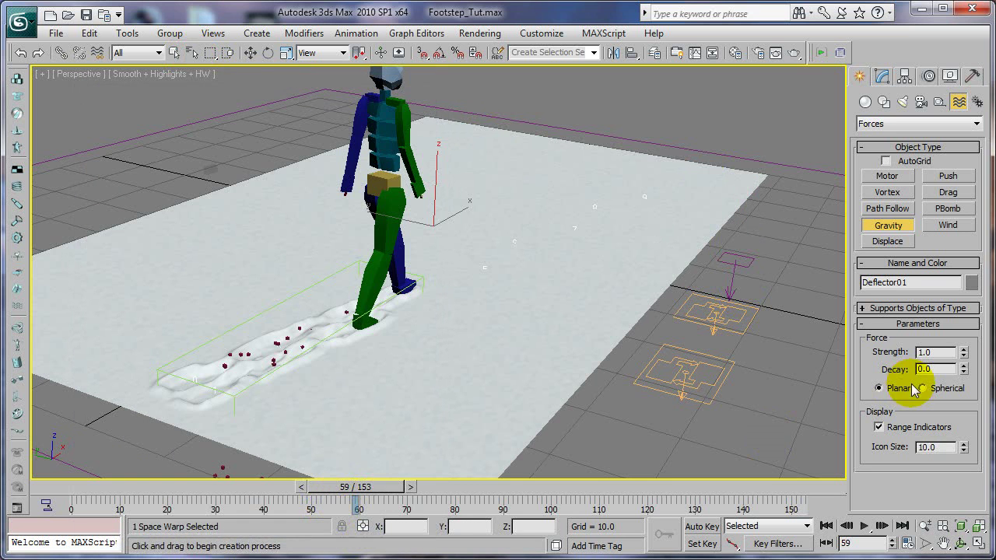
pyautogui.click(882, 76)
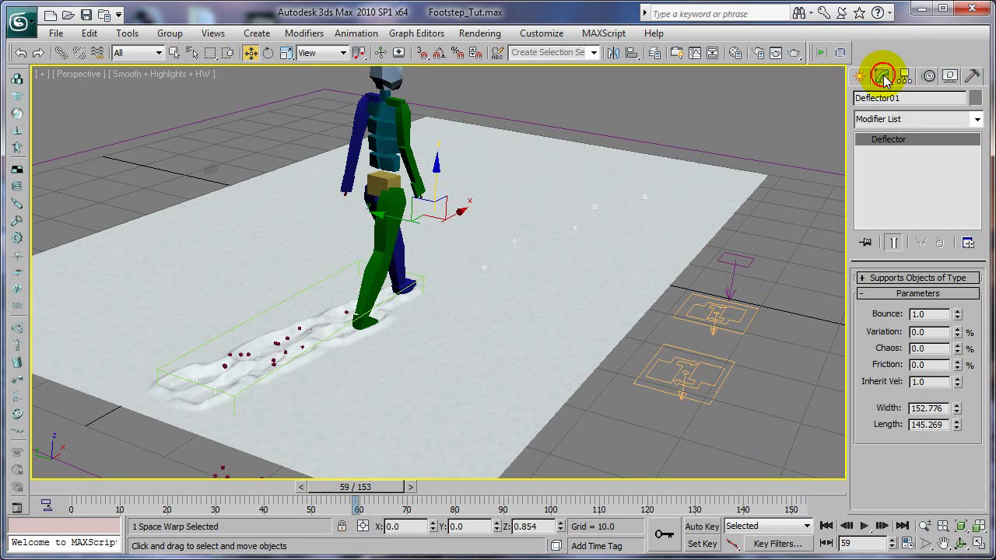
pyautogui.moveTo(959, 331); pyautogui.dragTo(949, 507)
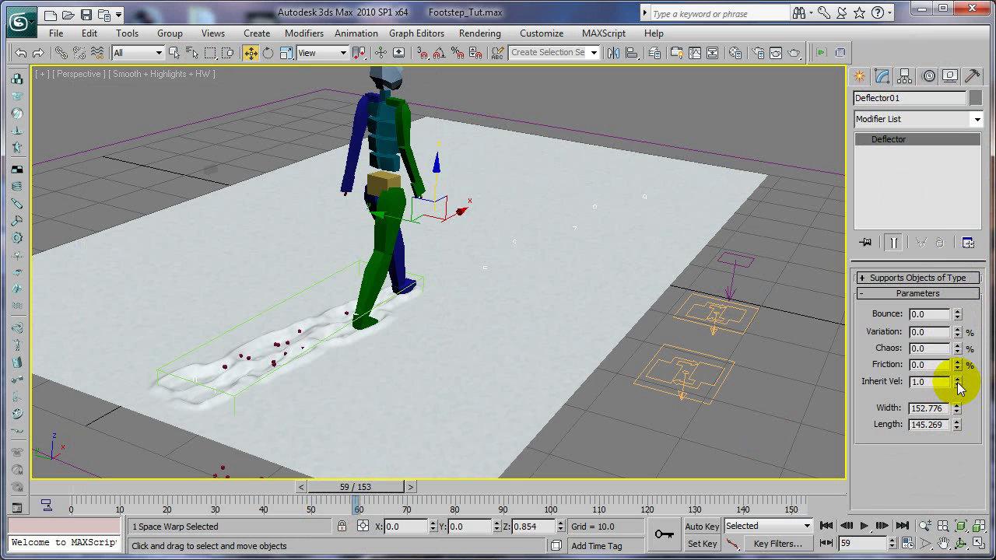
# Select Deflector02 from the scene and set its bounce to 0.
pyautogui.click(189, 53)
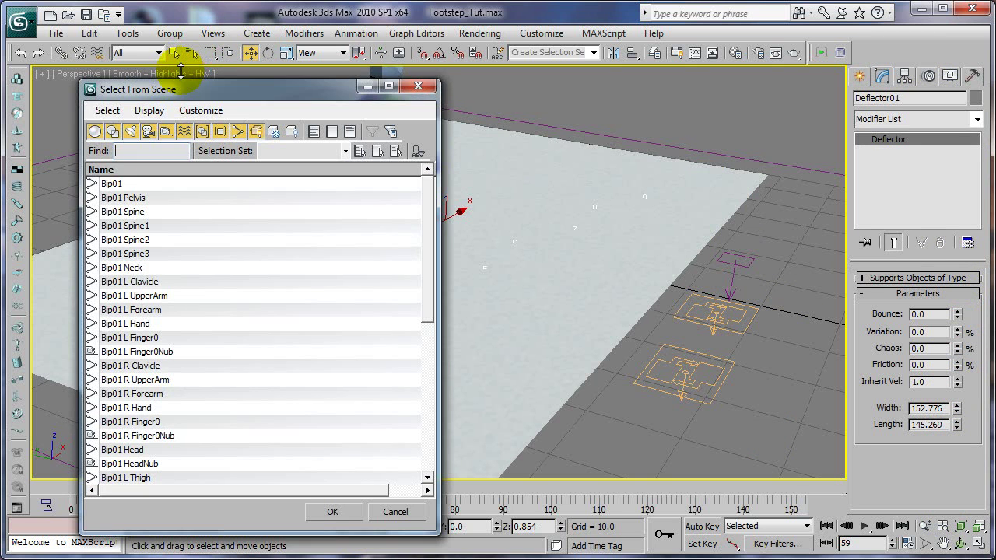
pyautogui.moveTo(427, 297); pyautogui.dragTo(427, 471)
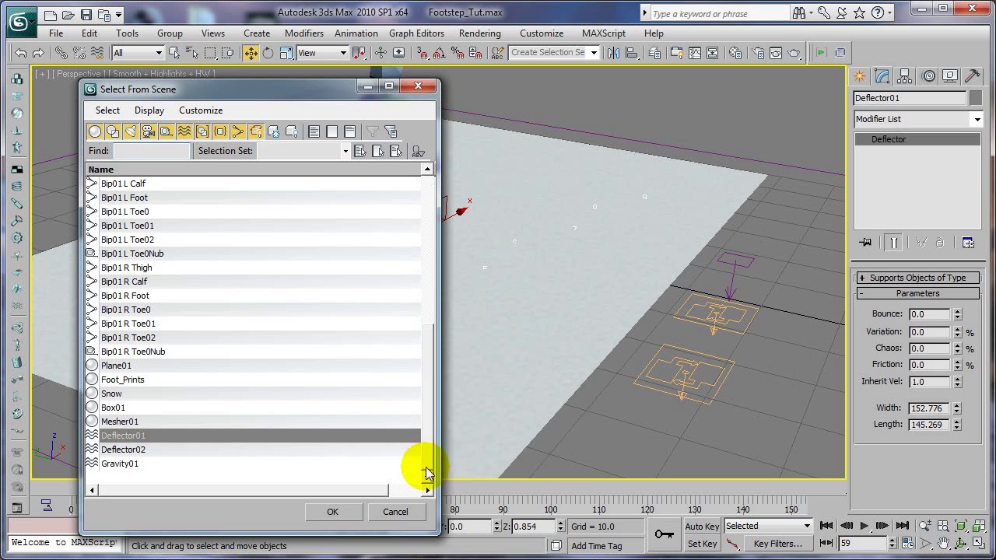
pyautogui.click(123, 450)
pyautogui.click(333, 511)
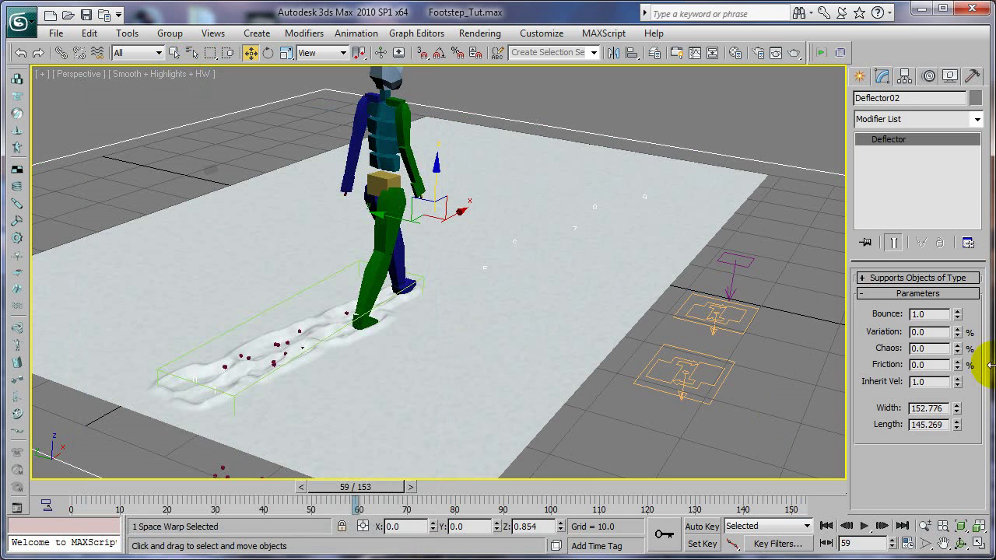
pyautogui.rightClick(957, 314)
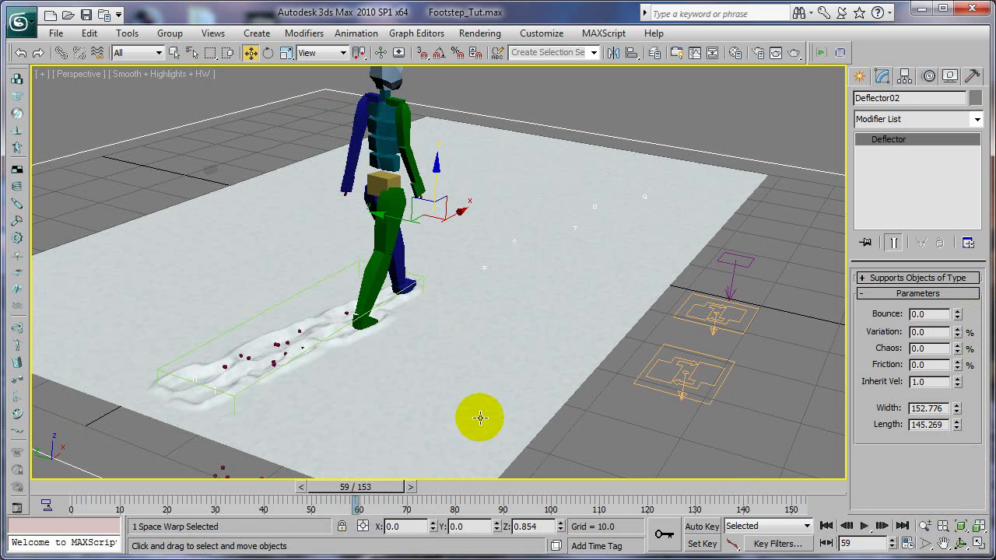
# Open Particle View and set the Collision 02 test's speed to Stop.
pyautogui.press('6')
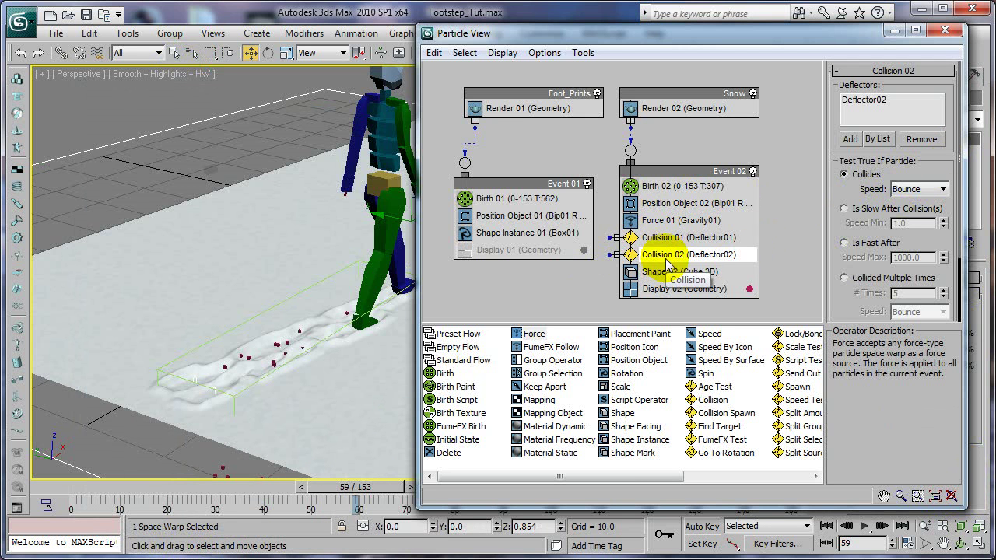
pyautogui.click(657, 255)
pyautogui.click(658, 255)
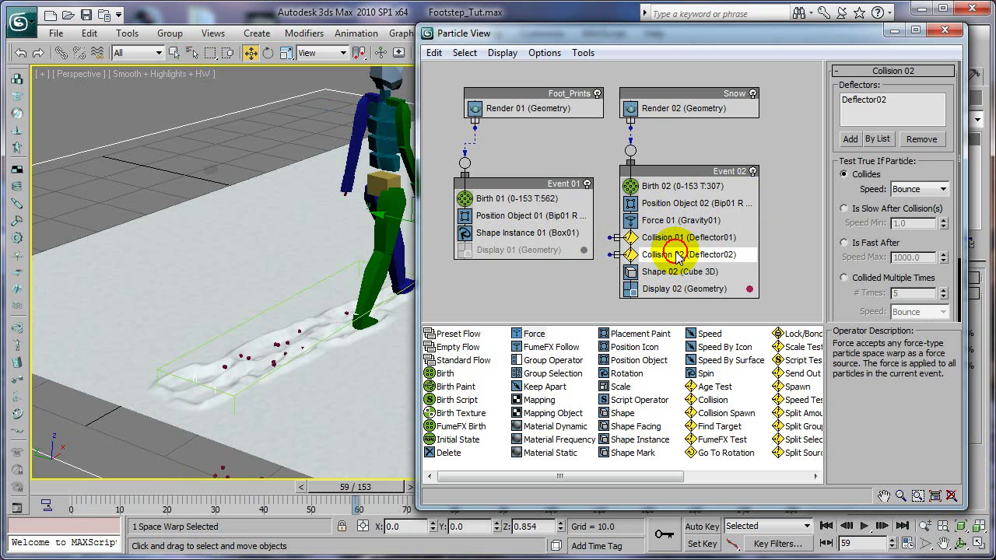
pyautogui.click(920, 189)
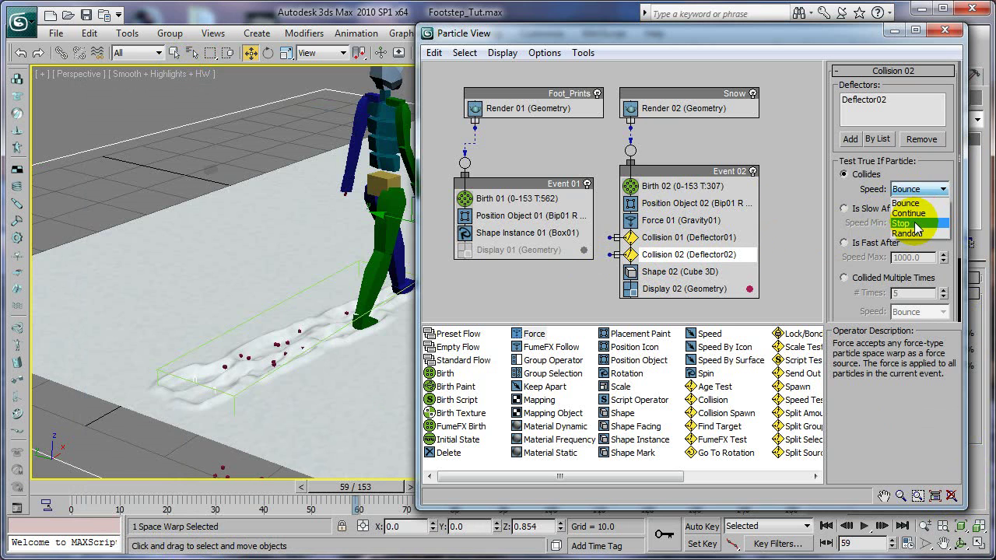
pyautogui.click(910, 225)
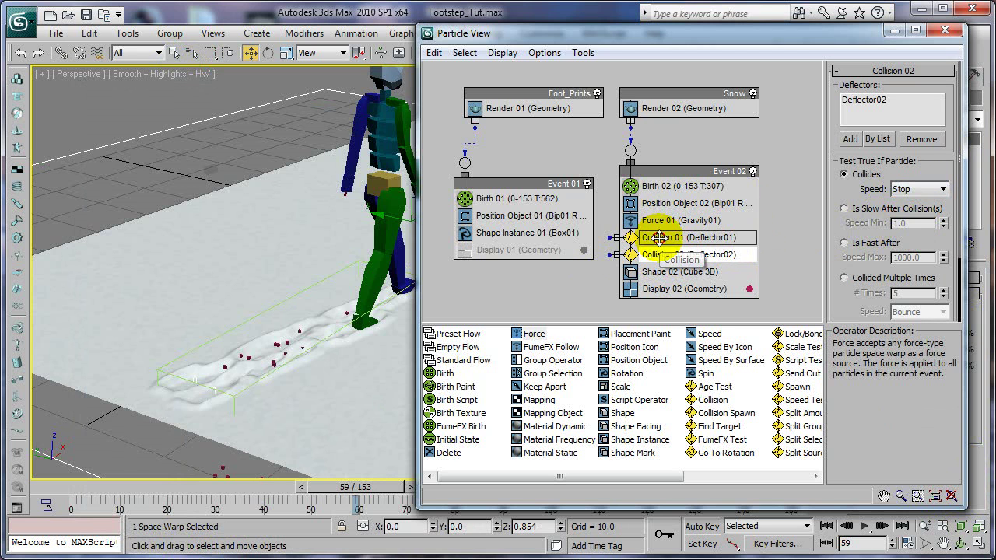
# Set the Collision 01 test's speed to Stop, scrub the animation to frame 59 and put Particle View away.
pyautogui.click(659, 238)
pyautogui.click(920, 189)
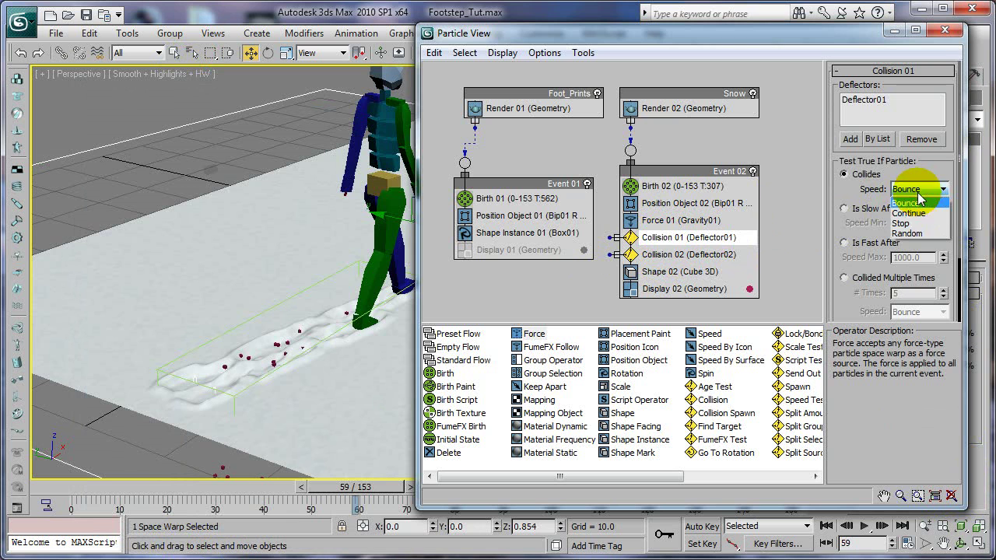
pyautogui.click(912, 222)
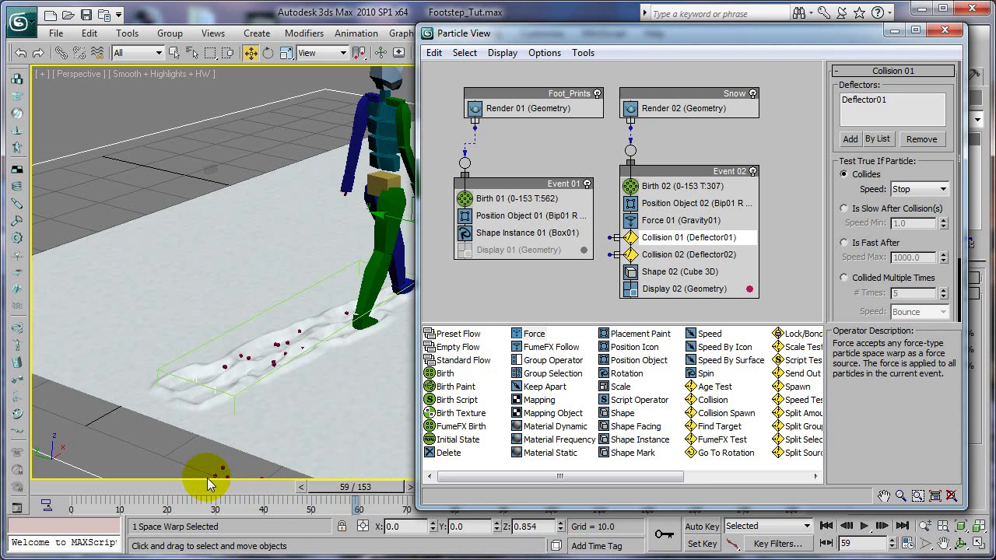
pyautogui.moveTo(194, 487); pyautogui.dragTo(366, 488)
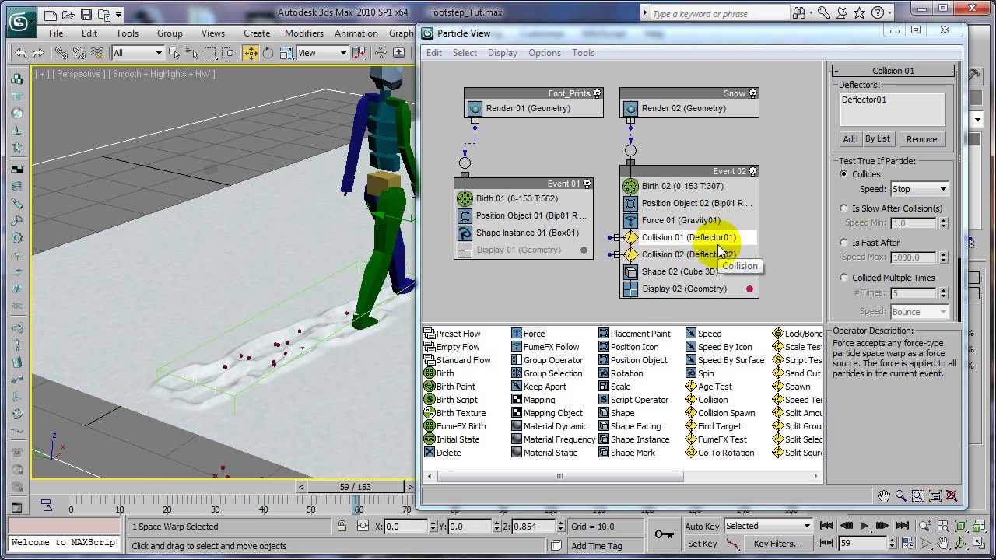
pyautogui.click(892, 33)
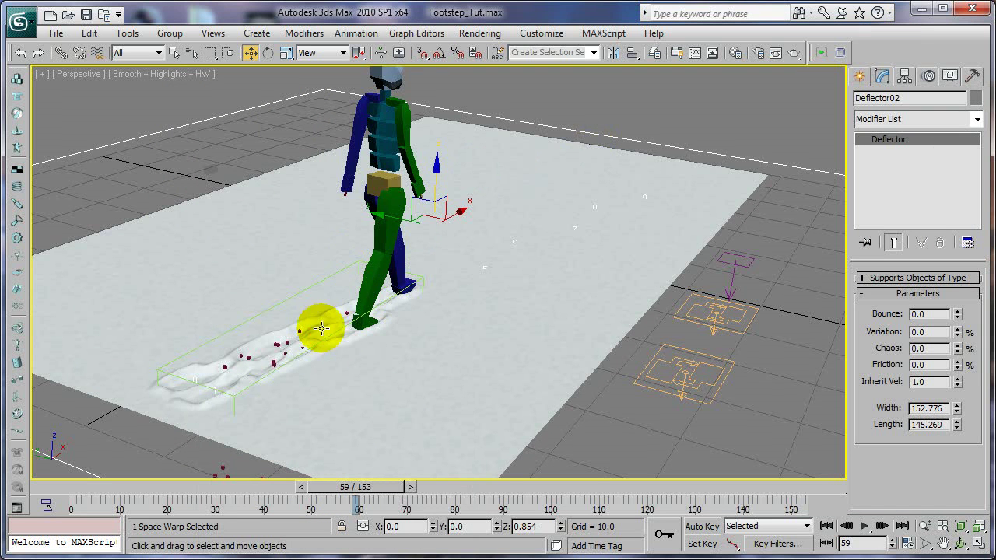
# Select Deflector01 from the scene and lower it to an absolute world Z of -0.092.
pyautogui.click(961, 545)
pyautogui.moveTo(485, 331)
pyautogui.mouseDown()
pyautogui.moveTo(505, 291)
pyautogui.moveTo(492, 322)
pyautogui.mouseUp()
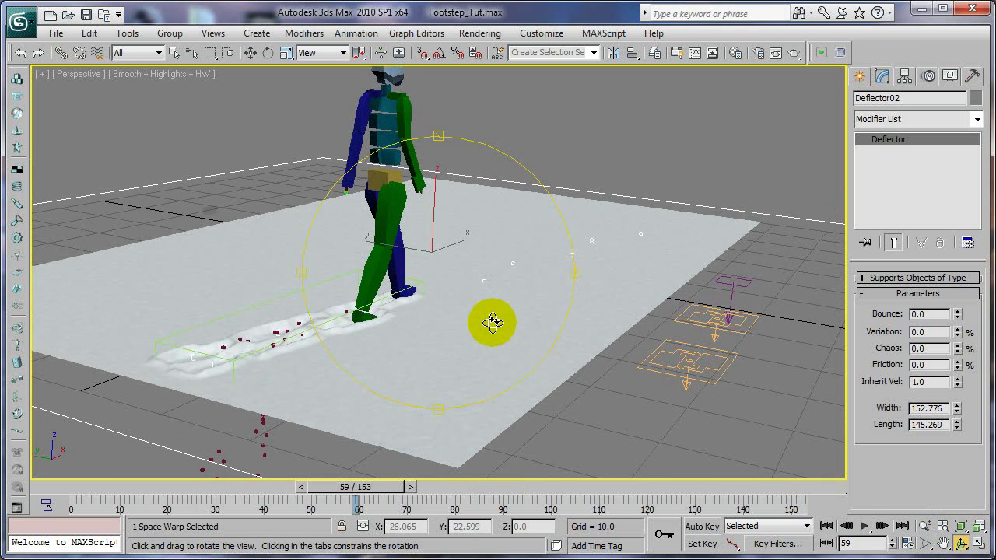
pyautogui.click(191, 51)
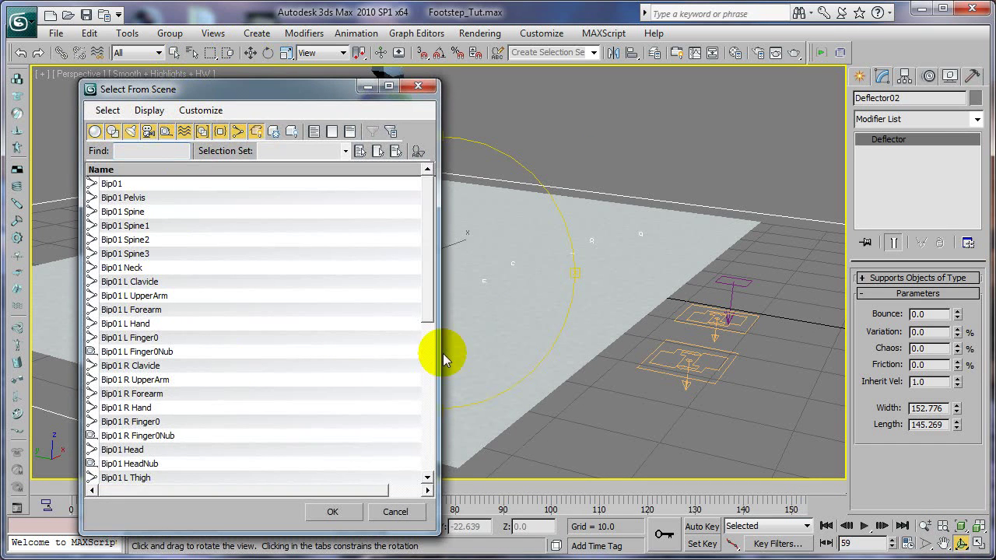
pyautogui.moveTo(427, 311); pyautogui.dragTo(429, 471)
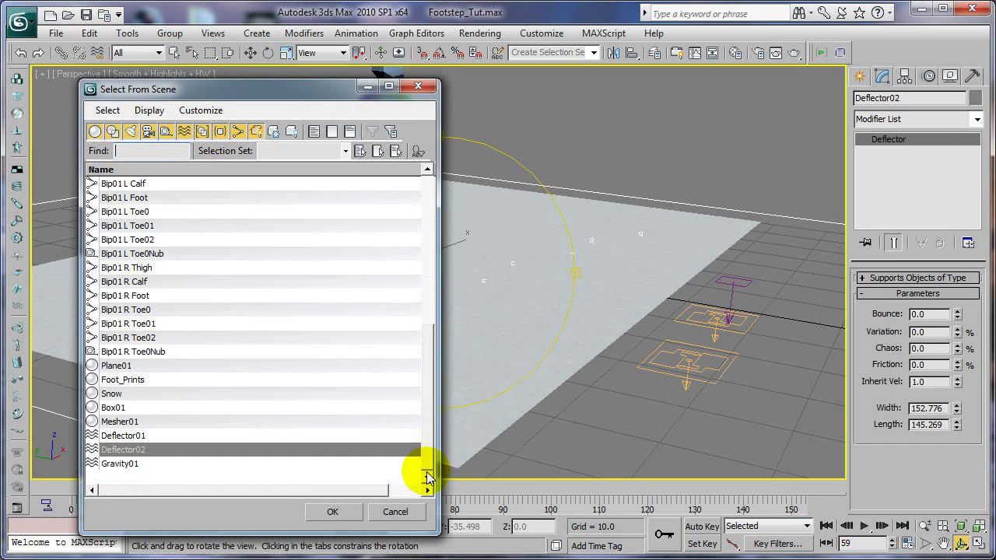
pyautogui.click(161, 437)
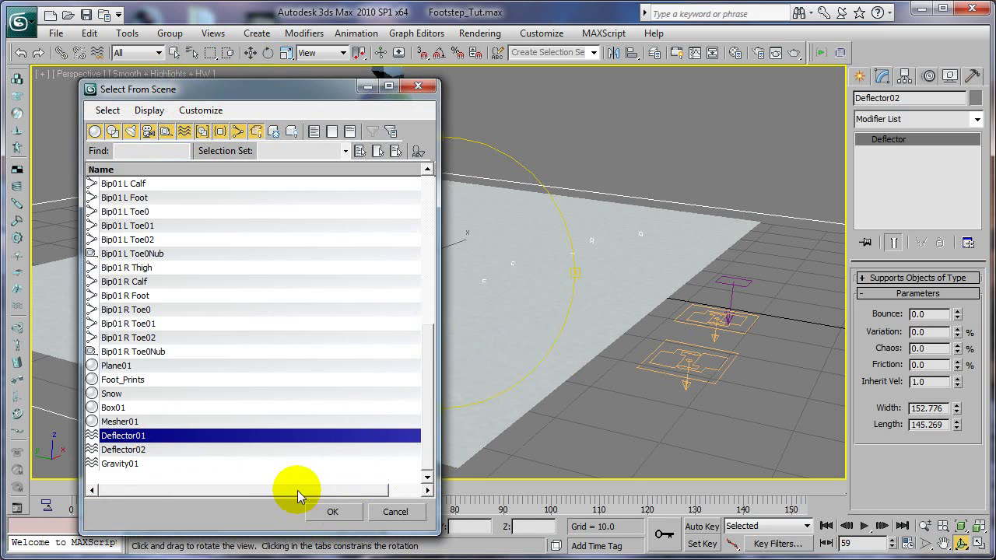
pyautogui.click(333, 511)
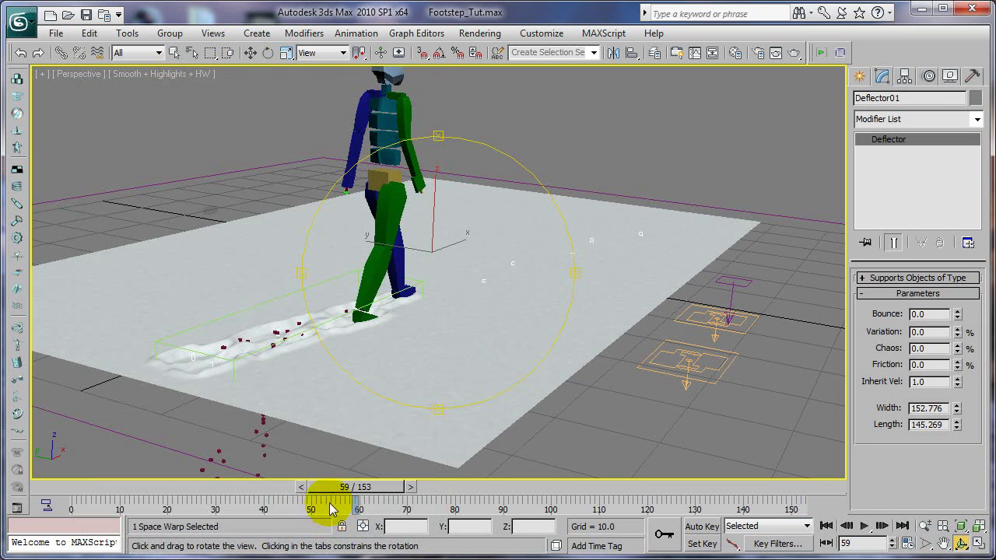
pyautogui.click(251, 53)
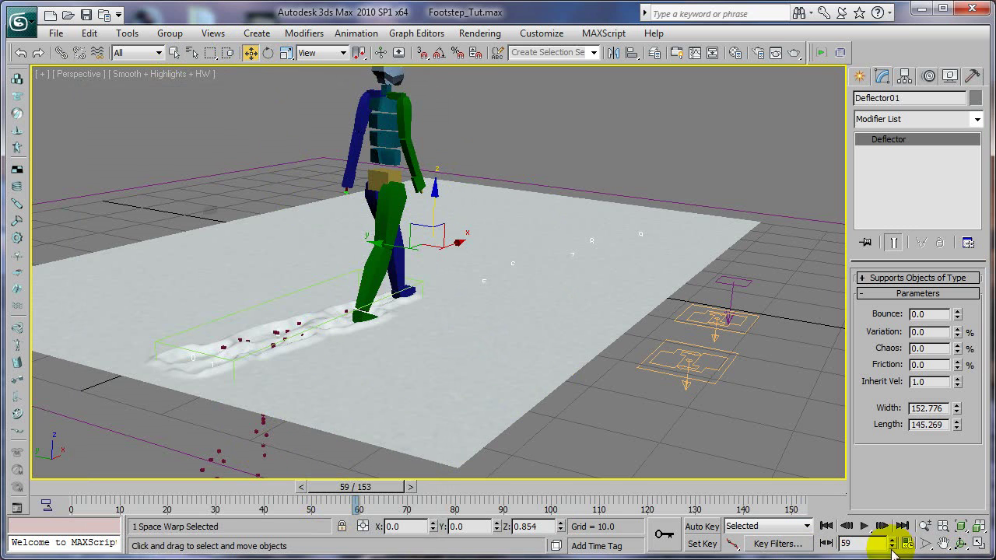
pyautogui.click(961, 543)
pyautogui.moveTo(507, 311); pyautogui.dragTo(513, 301)
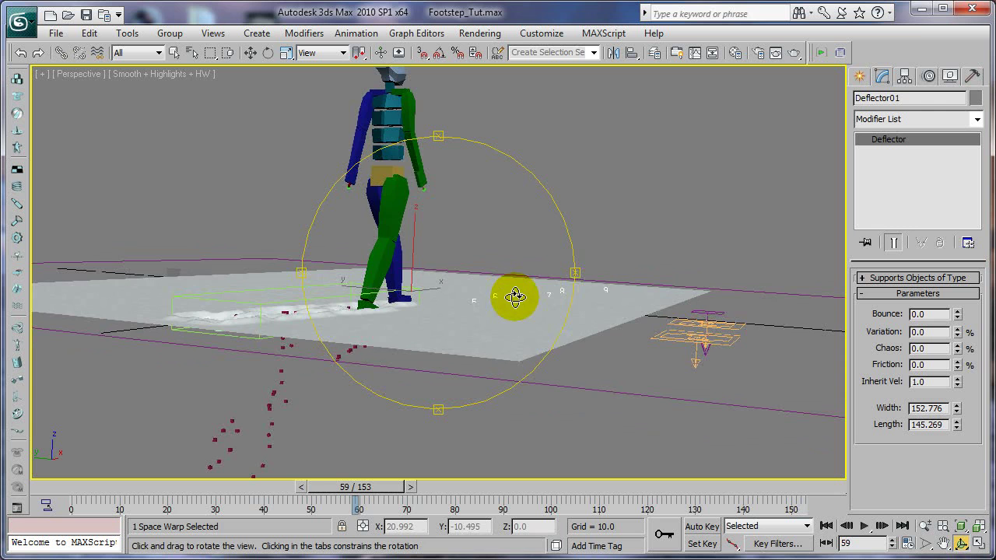
pyautogui.moveTo(447, 285); pyautogui.dragTo(484, 293)
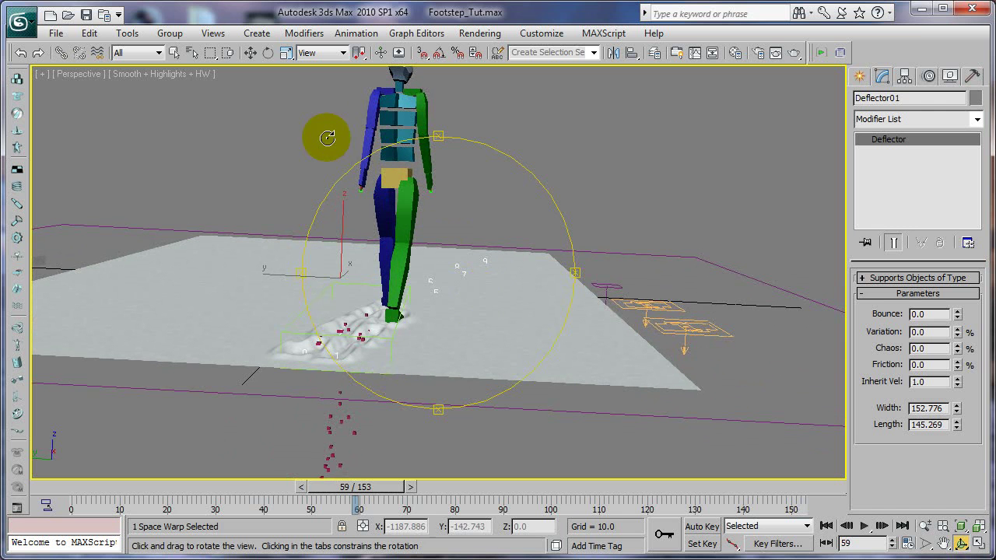
pyautogui.click(250, 52)
pyautogui.rightClick(250, 52)
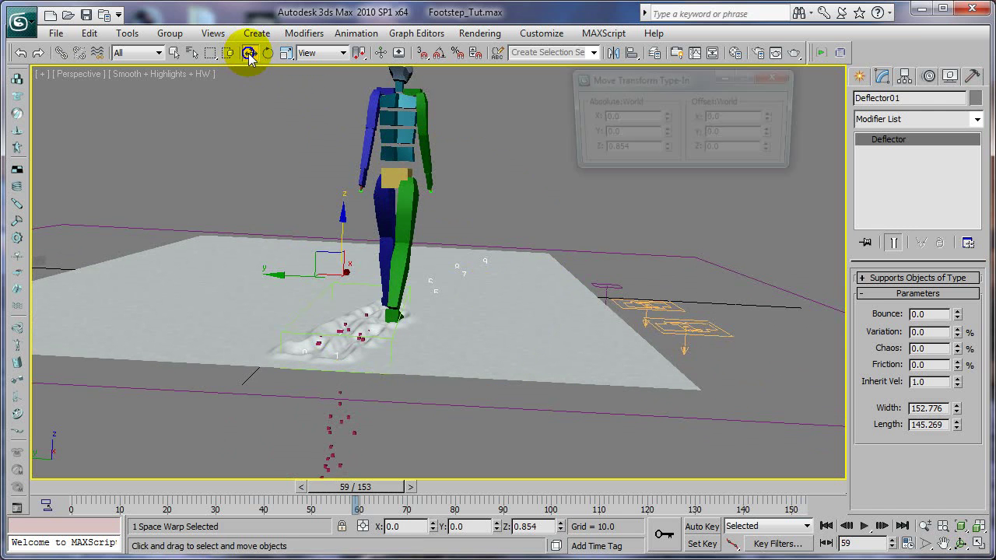
pyautogui.write('0.736')
pyautogui.press('Return')
pyautogui.click(665, 154)
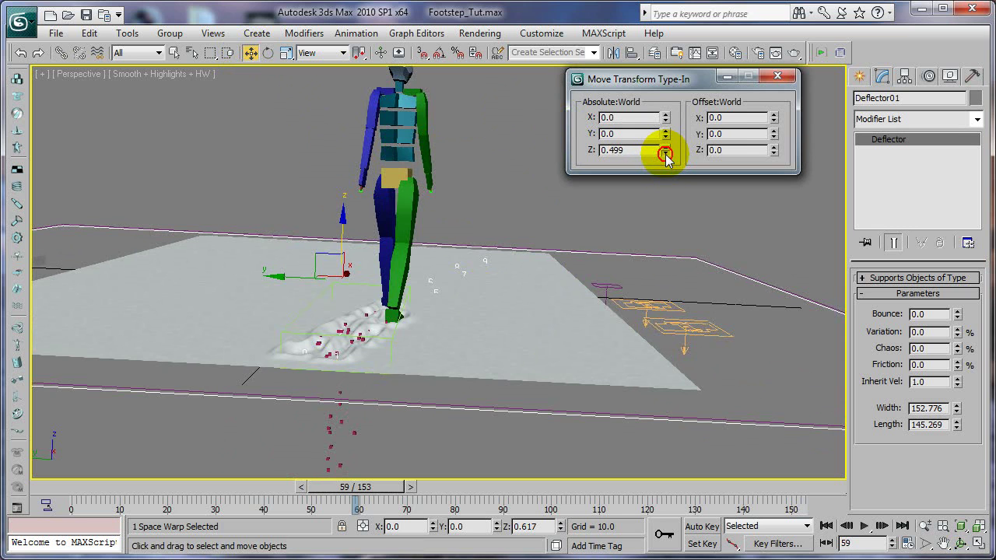
pyautogui.click(665, 154)
pyautogui.click(665, 154)
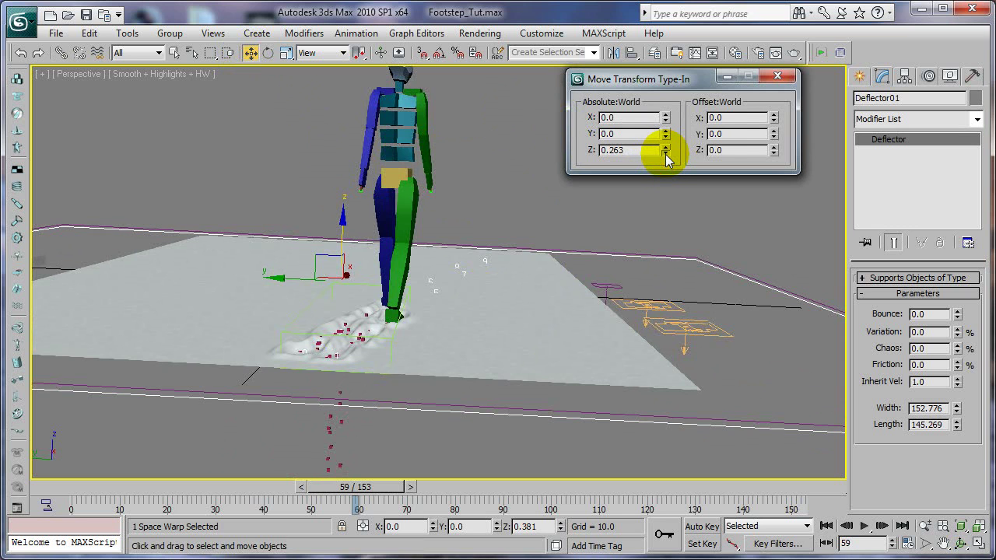
pyautogui.click(665, 153)
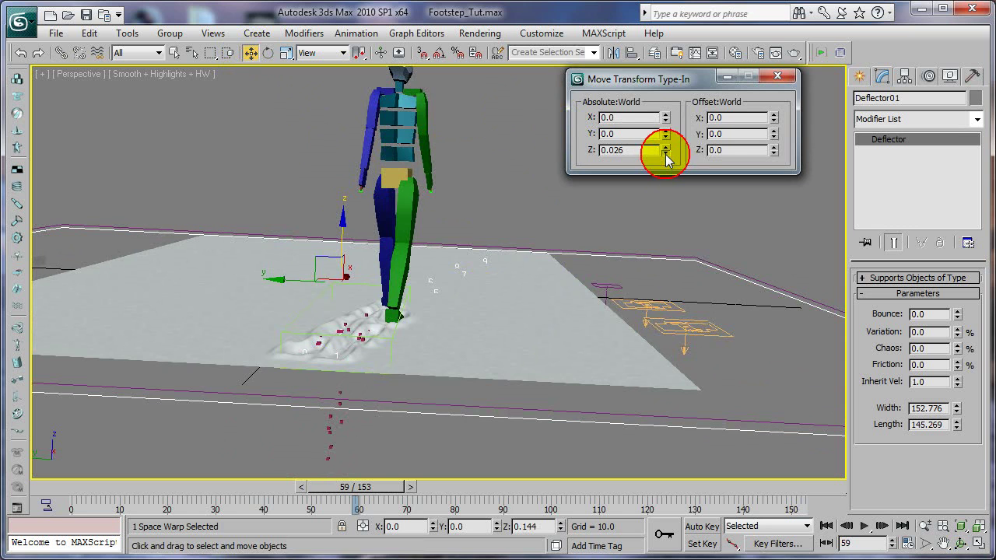
pyautogui.click(665, 153)
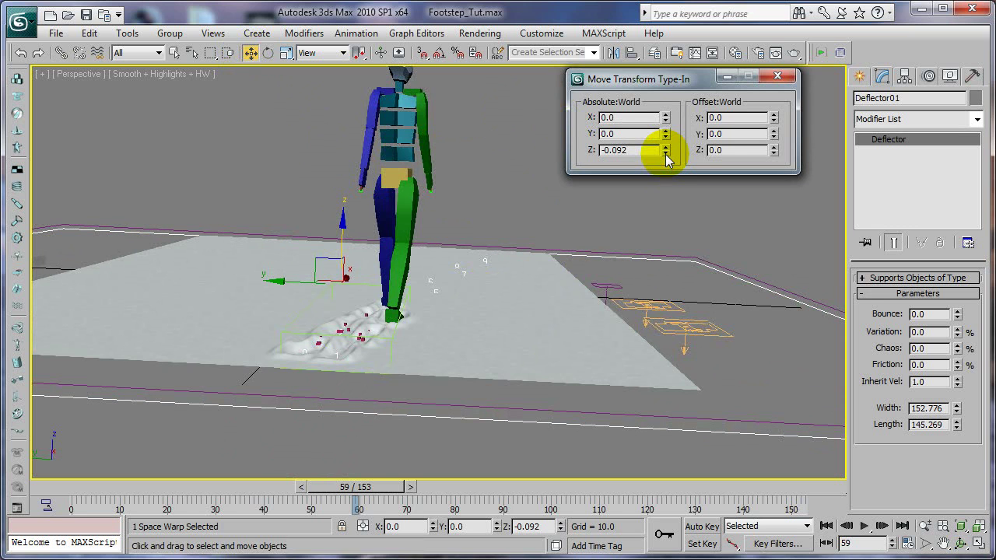
# Scrub the animation to frame 71 to check the particles on the snow, and save the scene.
pyautogui.moveTo(364, 486); pyautogui.dragTo(485, 478)
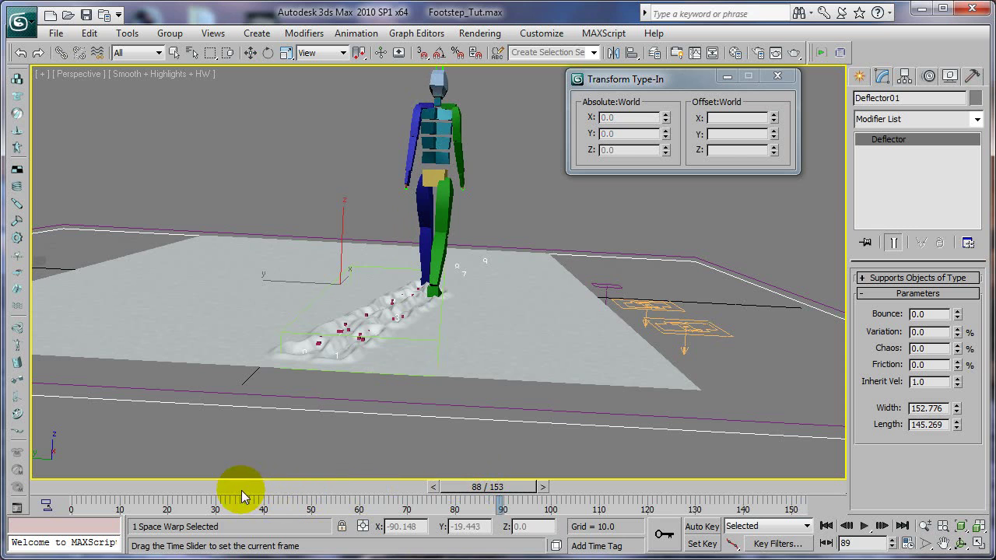
pyautogui.moveTo(163, 493); pyautogui.dragTo(373, 486)
pyautogui.press('w')
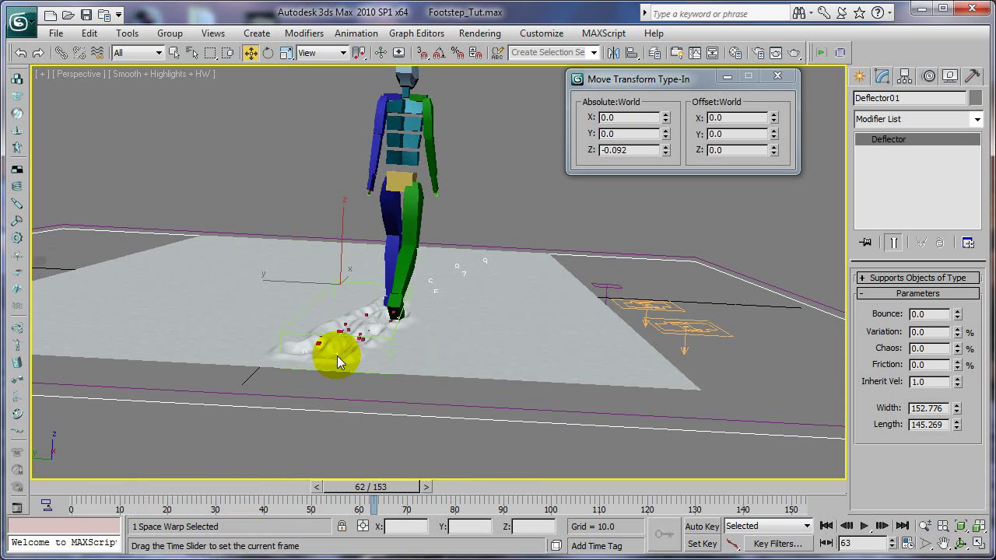
pyautogui.press('/')
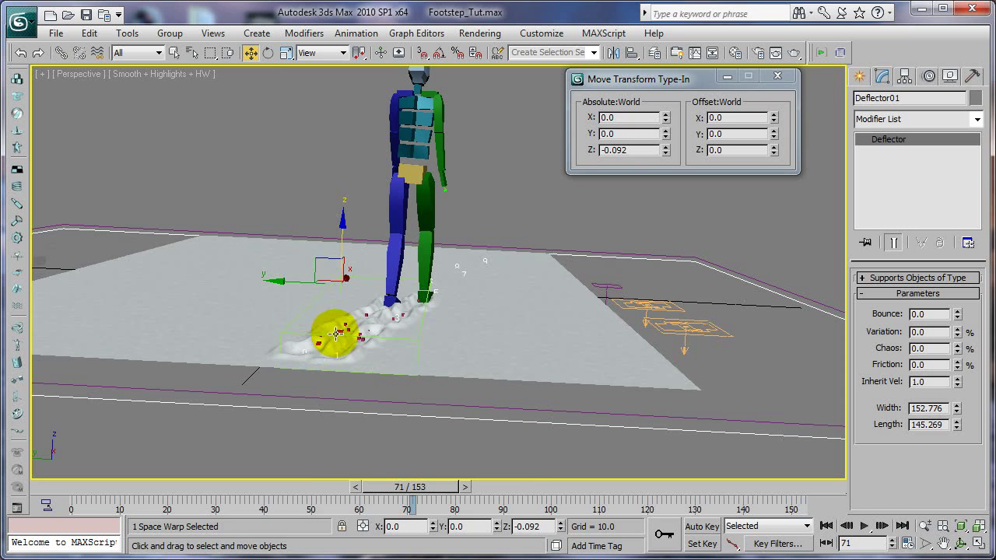
pyautogui.hotkey('ctrl', 's')
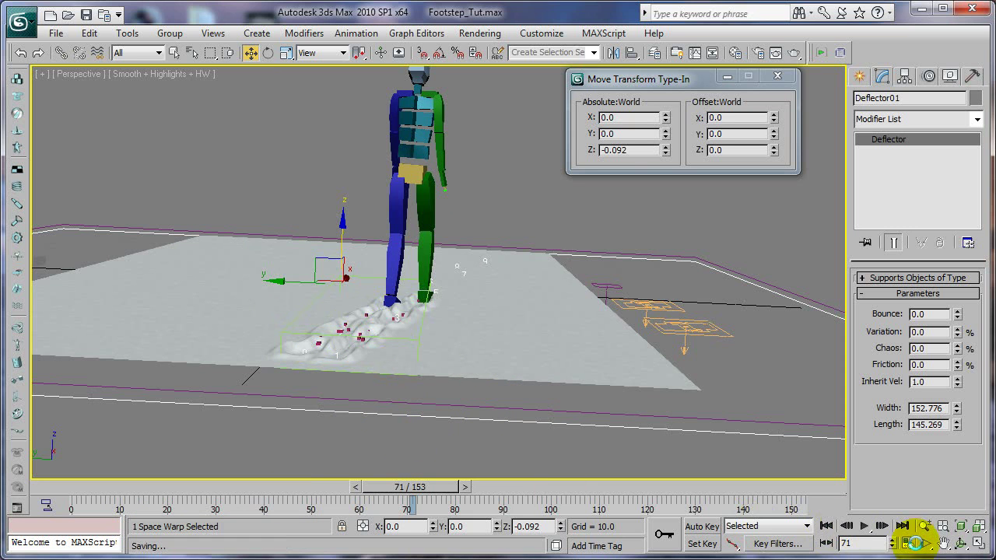
# Select Deflector02 and try raising it to an absolute world Z of 1.577.
pyautogui.click(964, 544)
pyautogui.moveTo(518, 285); pyautogui.dragTo(462, 323)
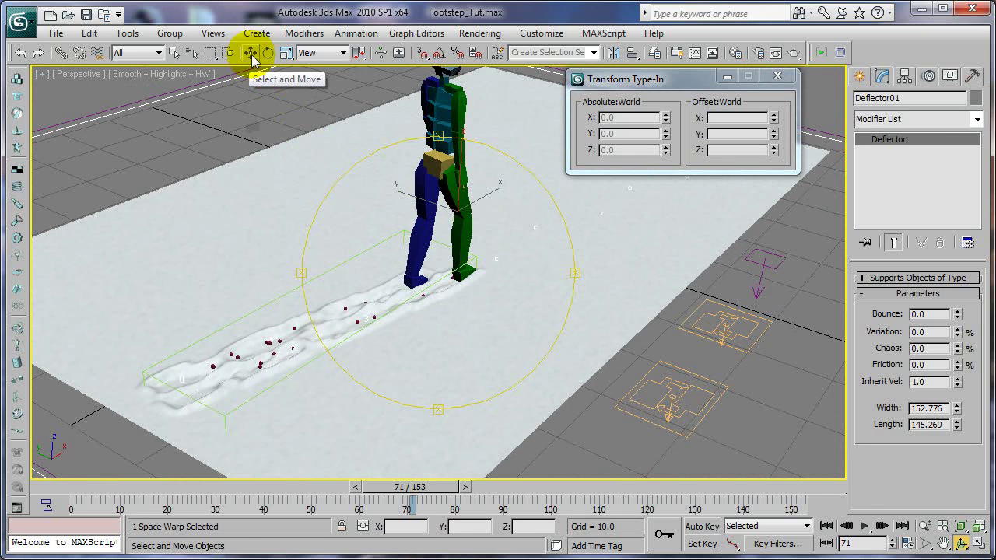
pyautogui.moveTo(355, 240); pyautogui.dragTo(380, 249)
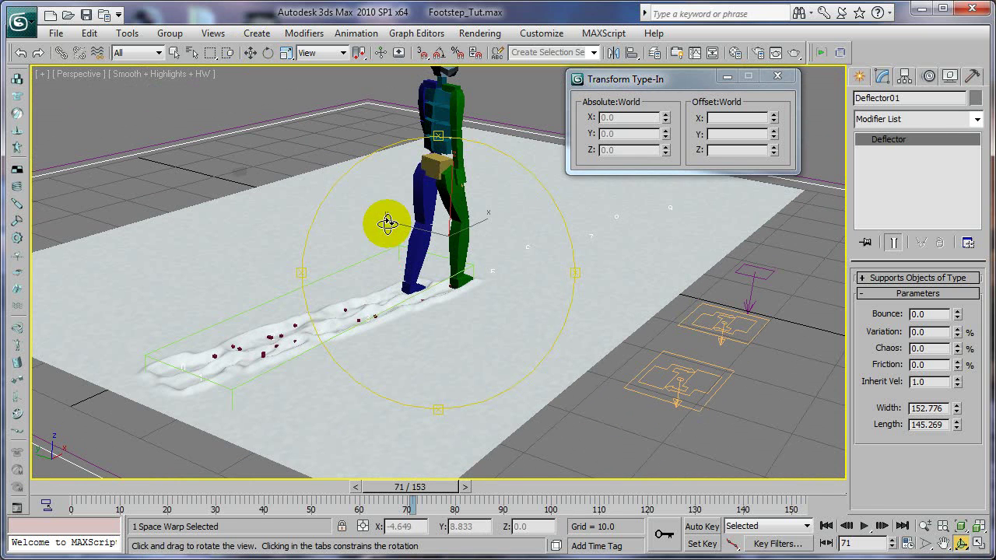
pyautogui.click(249, 52)
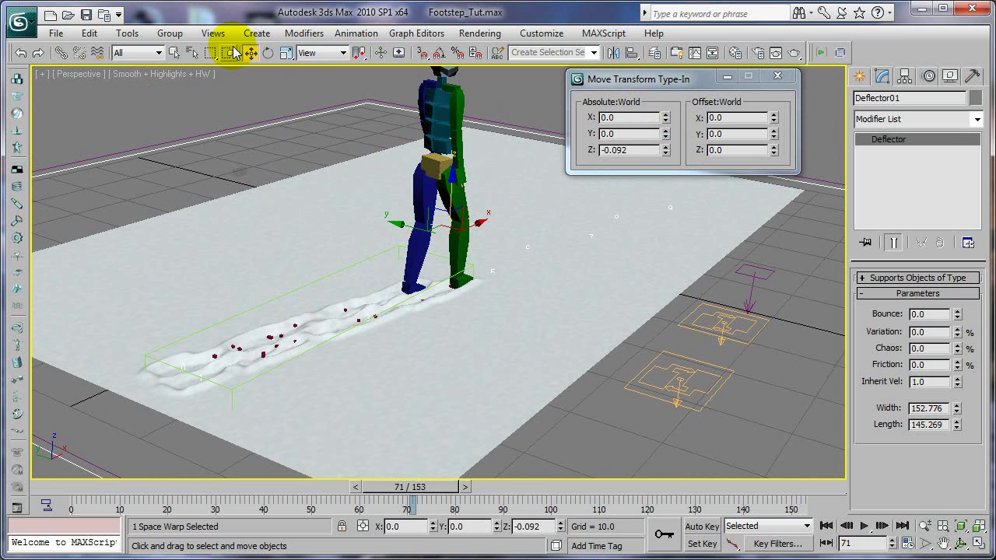
pyautogui.click(212, 131)
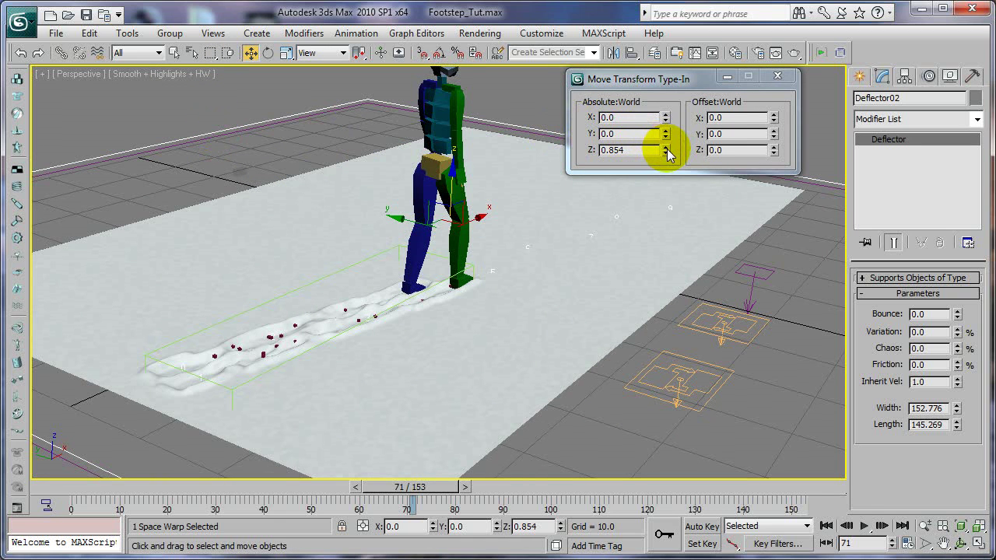
pyautogui.moveTo(667, 147); pyautogui.dragTo(667, 147)
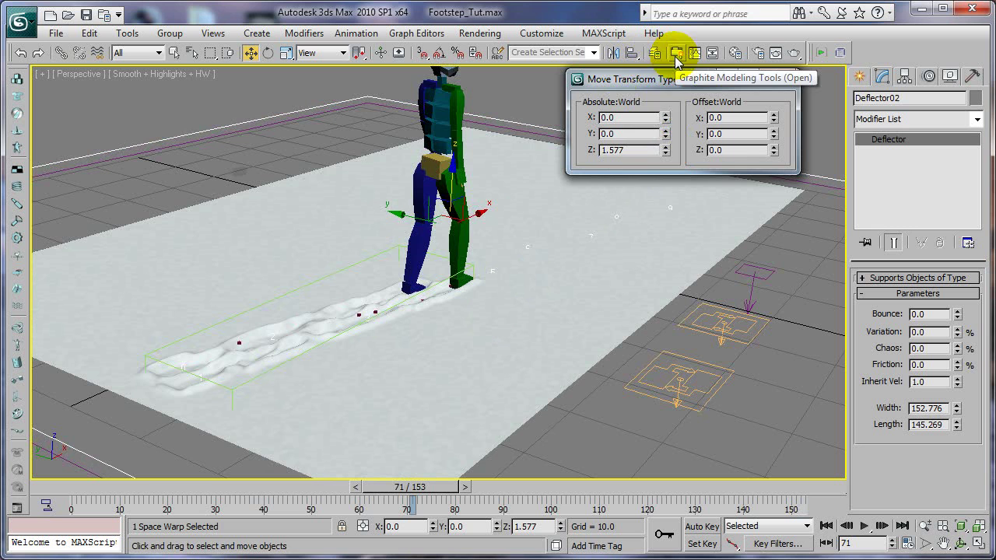
pyautogui.doubleClick(631, 149)
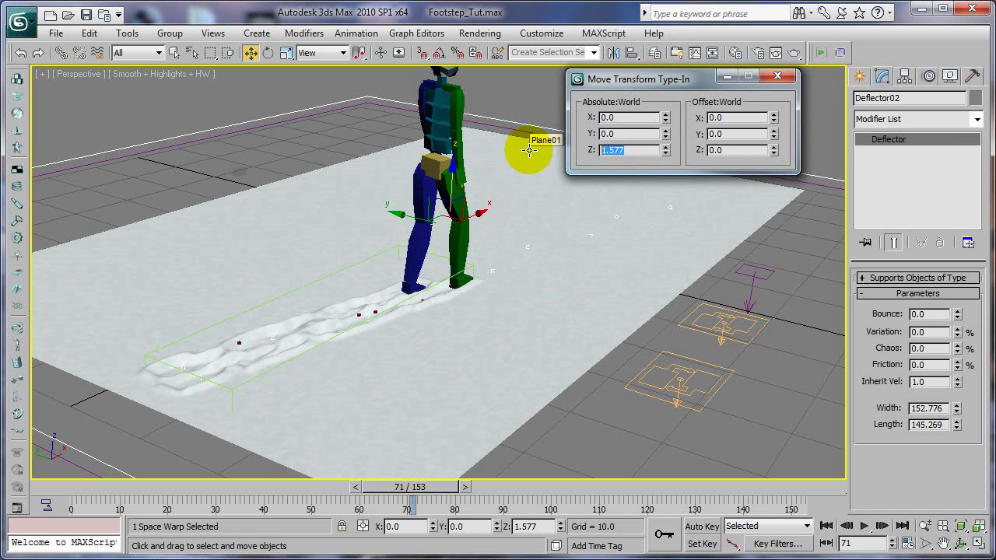
# Align Deflector02 to Plane01 on X, Y and Z position, pivot point to pivot point, and close the transform dialog.
pyautogui.click(631, 52)
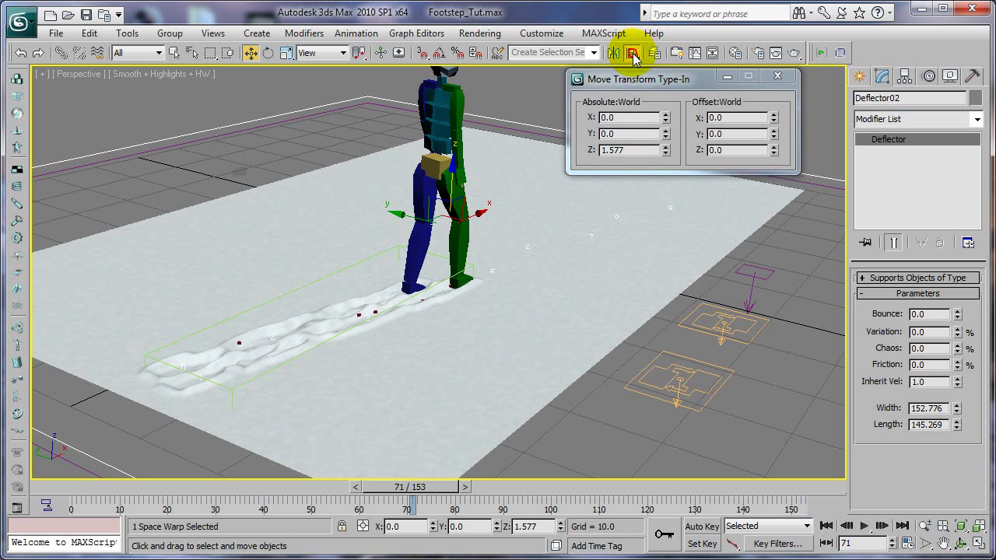
pyautogui.click(619, 294)
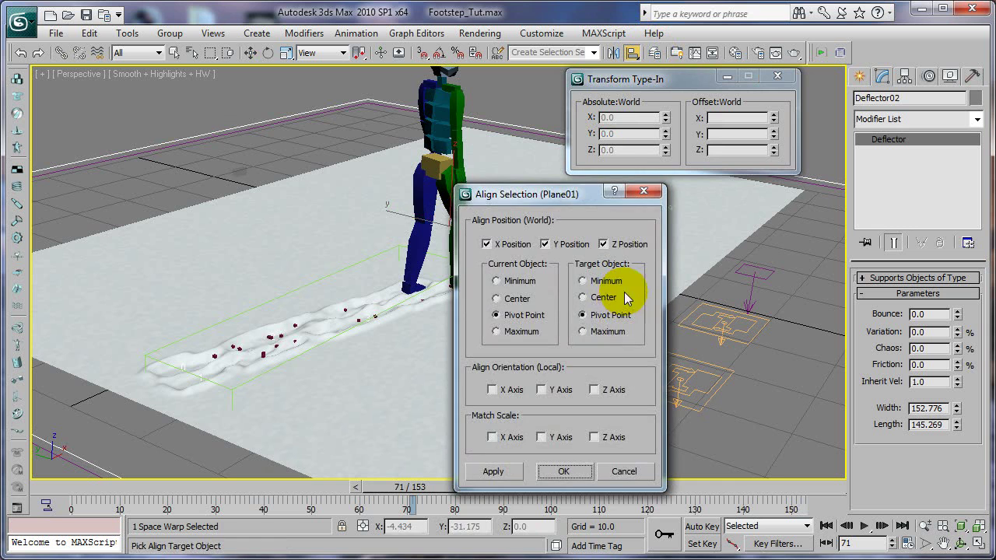
pyautogui.click(579, 469)
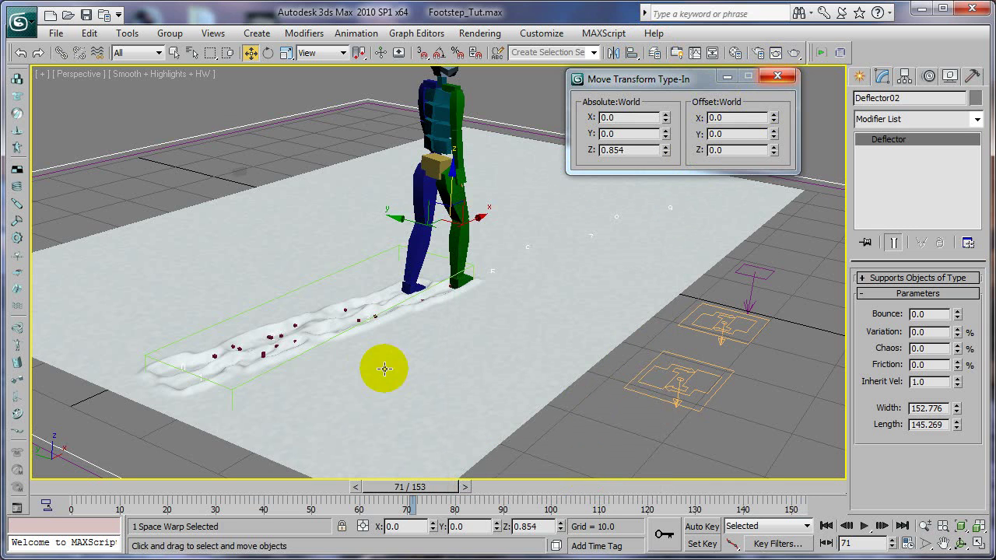
pyautogui.click(786, 79)
# Go to frame 85, open Particle View and raise the emission rate of Birth 02 in the Snow flow to 1820.
pyautogui.moveTo(437, 489); pyautogui.dragTo(476, 488)
pyautogui.press('6')
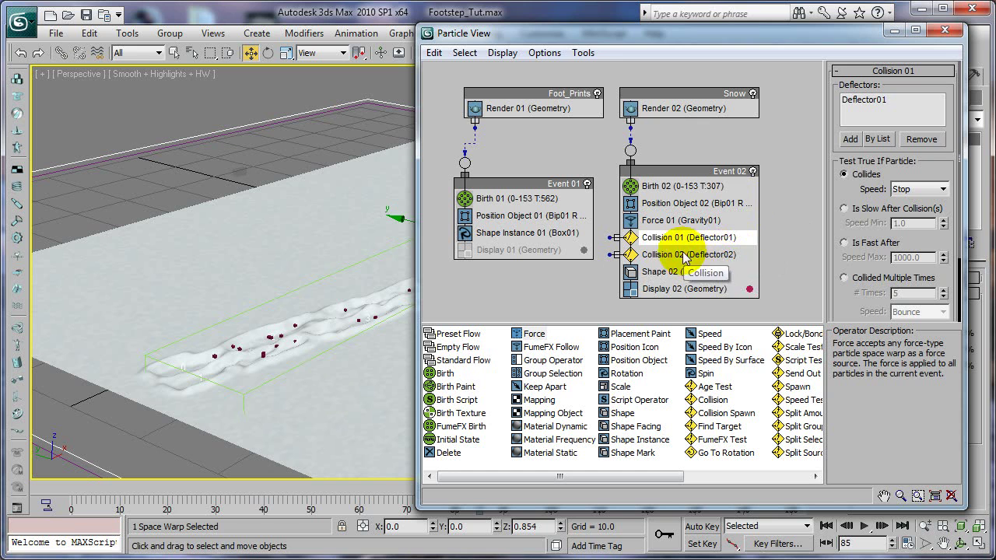
pyautogui.click(665, 186)
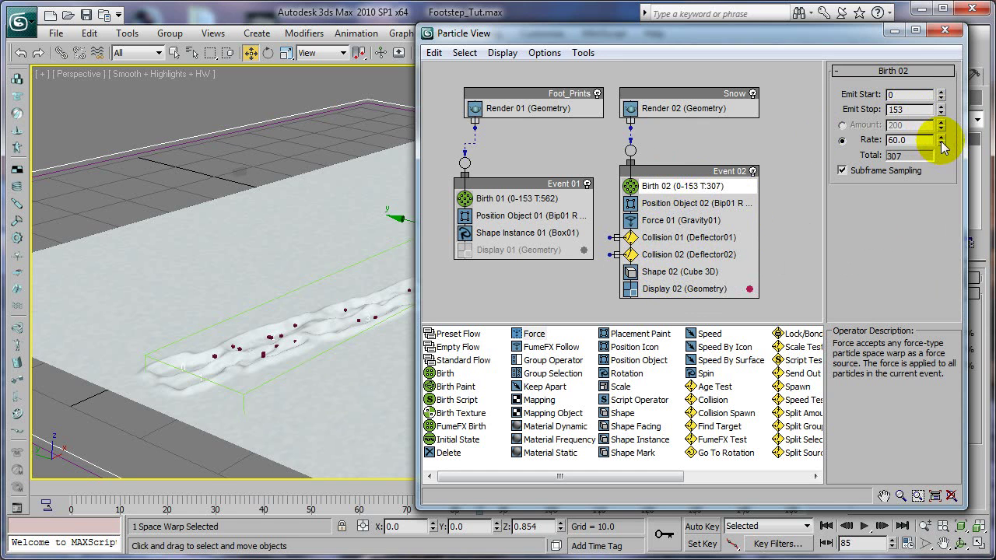
pyautogui.click(940, 143)
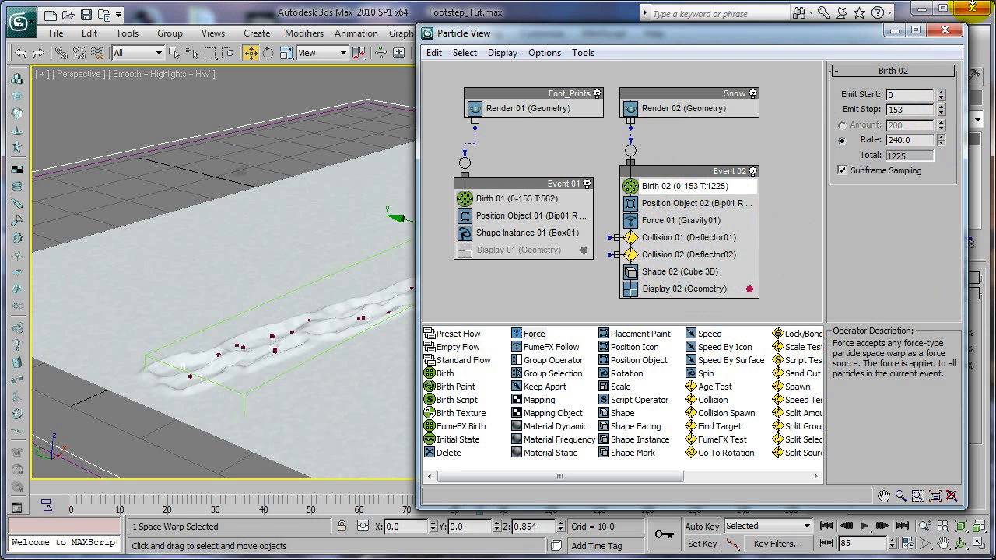
pyautogui.moveTo(971, 7); pyautogui.dragTo(930, 389)
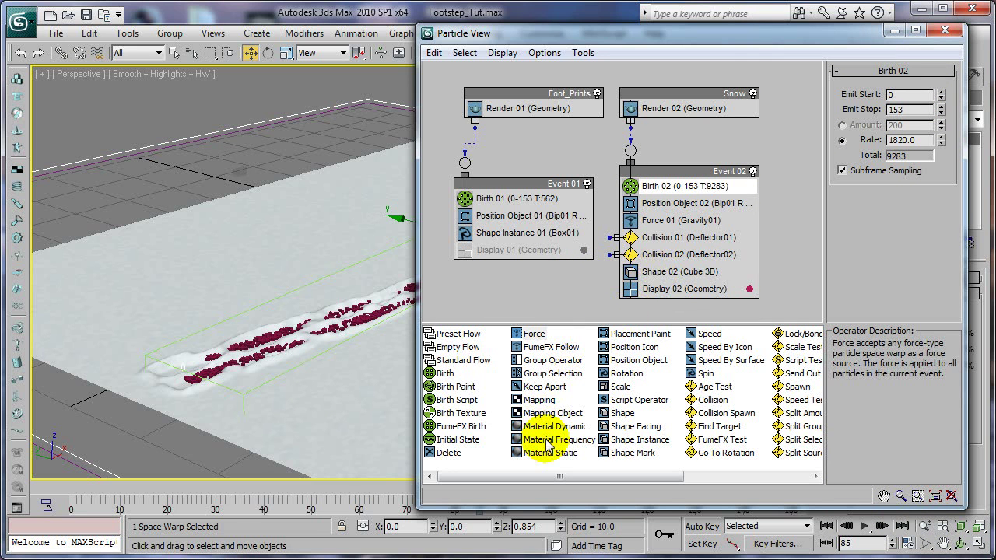
# Add a Material Static operator to Event 02 and assign it the Snow material as an instance, minimizing the Material Editor.
pyautogui.moveTo(543, 457); pyautogui.dragTo(667, 288)
pyautogui.click(667, 288)
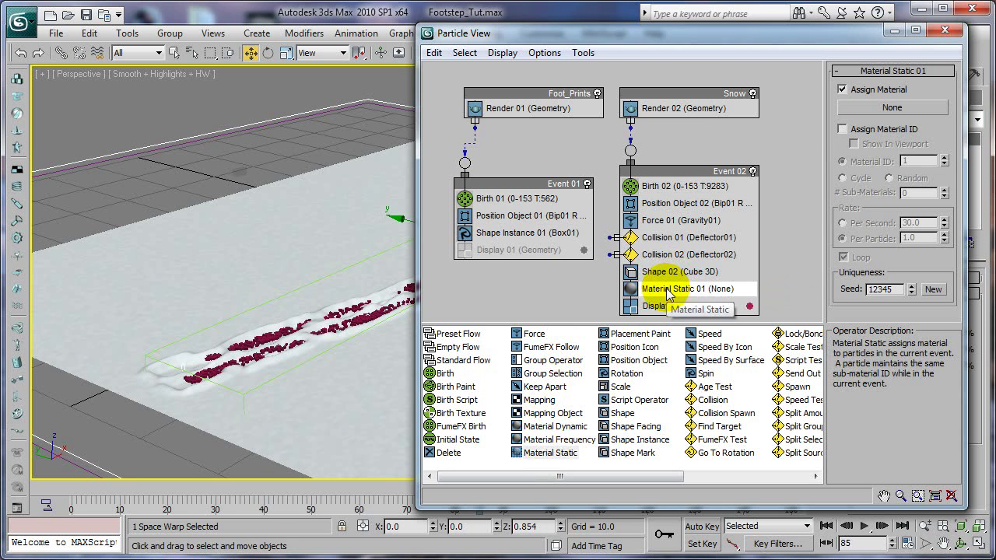
pyautogui.press('m')
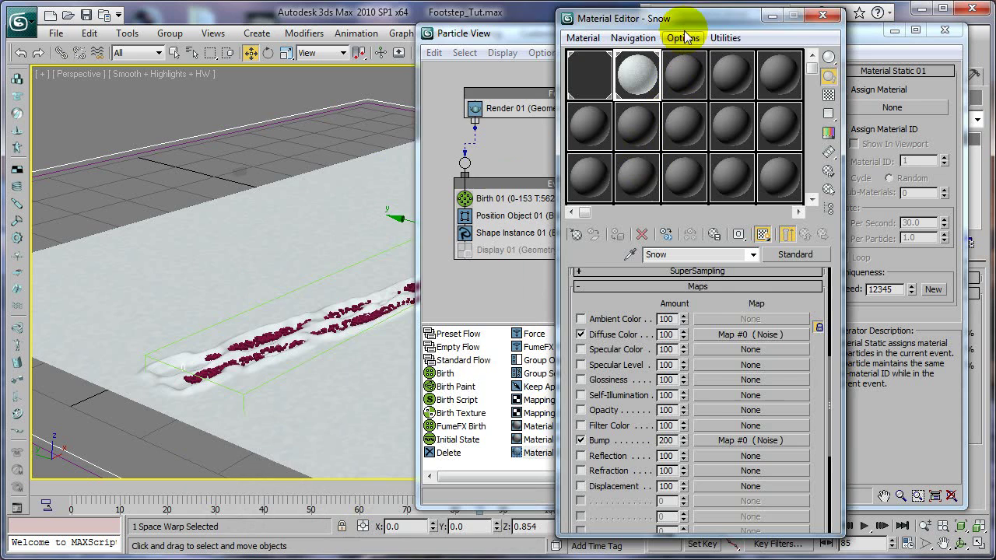
pyautogui.moveTo(677, 19); pyautogui.dragTo(209, 29)
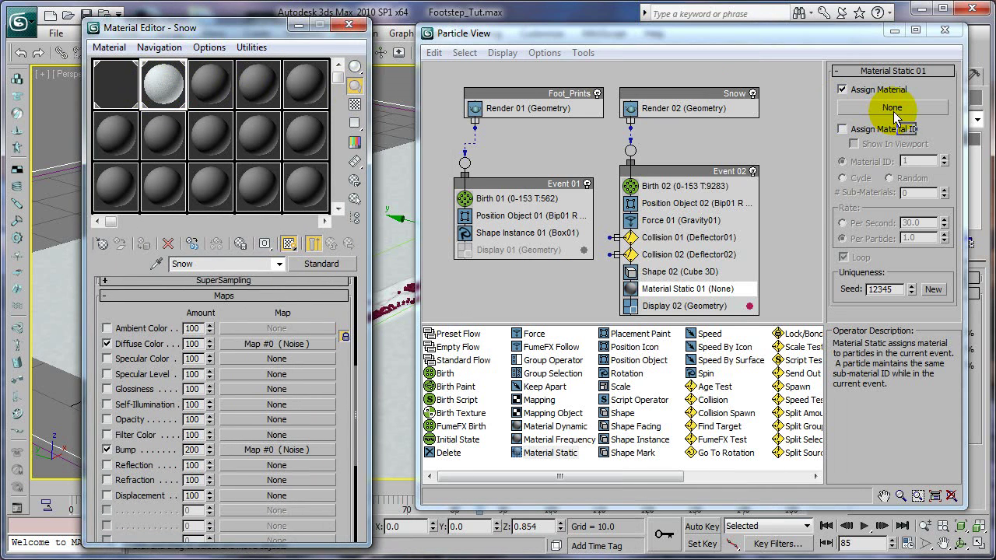
pyautogui.moveTo(894, 119); pyautogui.dragTo(891, 109)
pyautogui.click(659, 318)
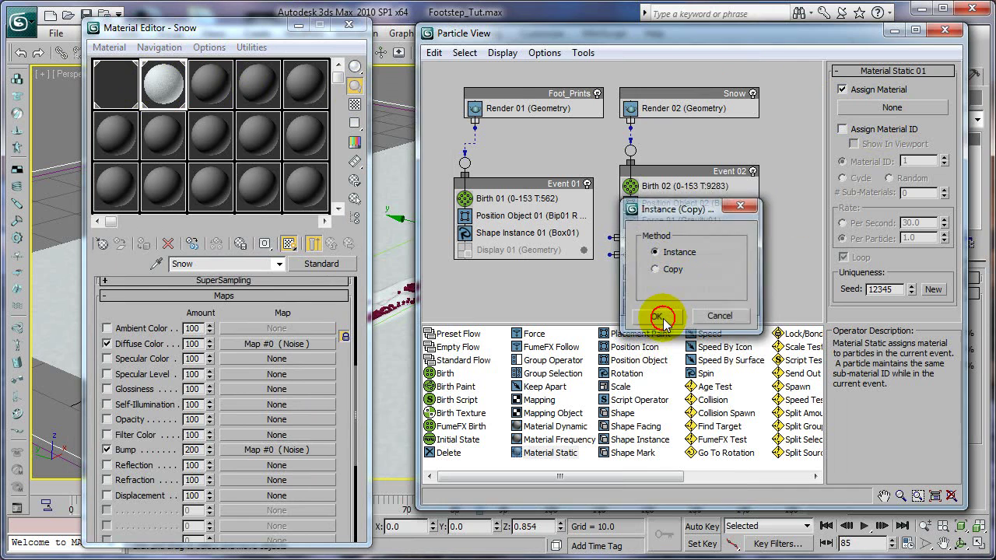
pyautogui.click(297, 25)
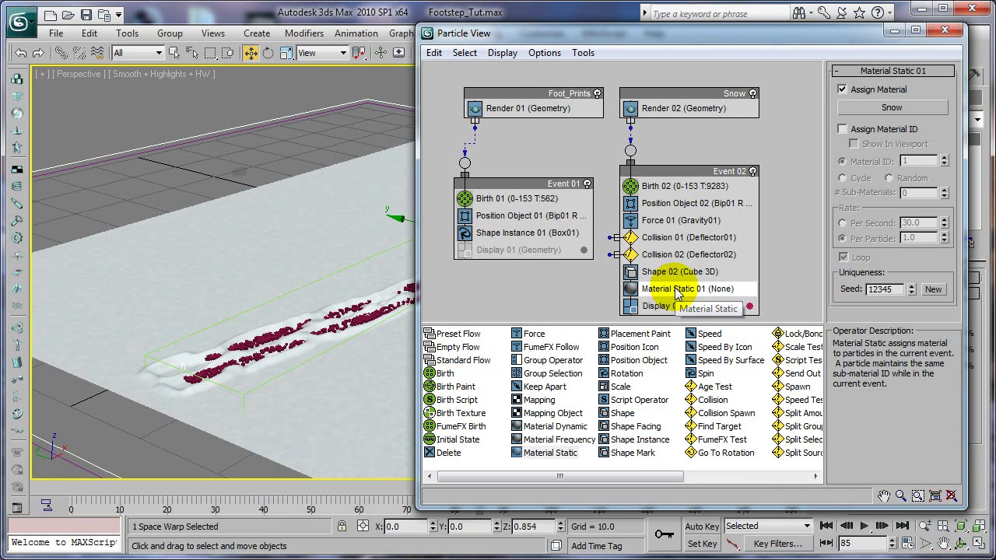
# Move the Material Static operator above Shape 02 in Event 02 and scrub to frame 59 to check the particle material.
pyautogui.click(329, 488)
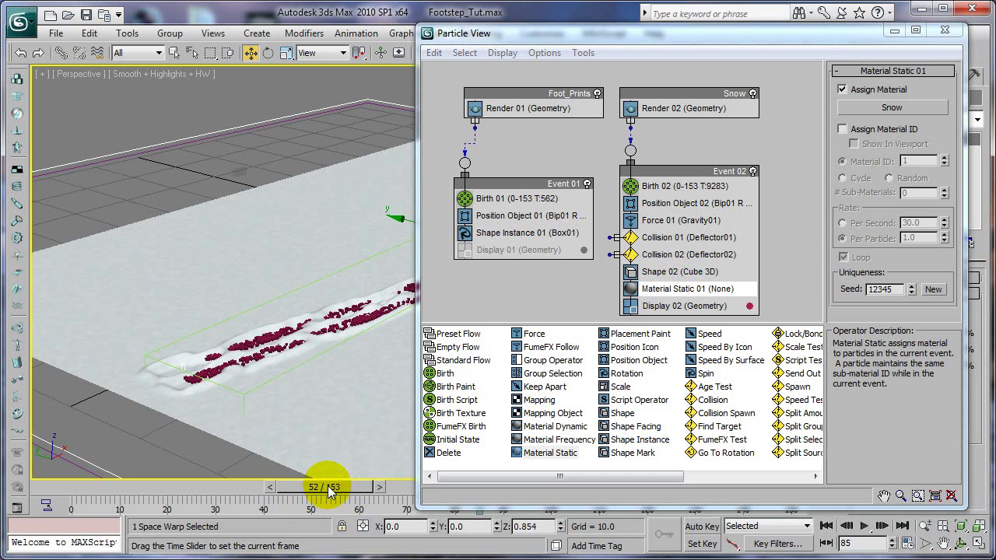
pyautogui.moveTo(329, 488); pyautogui.dragTo(323, 489)
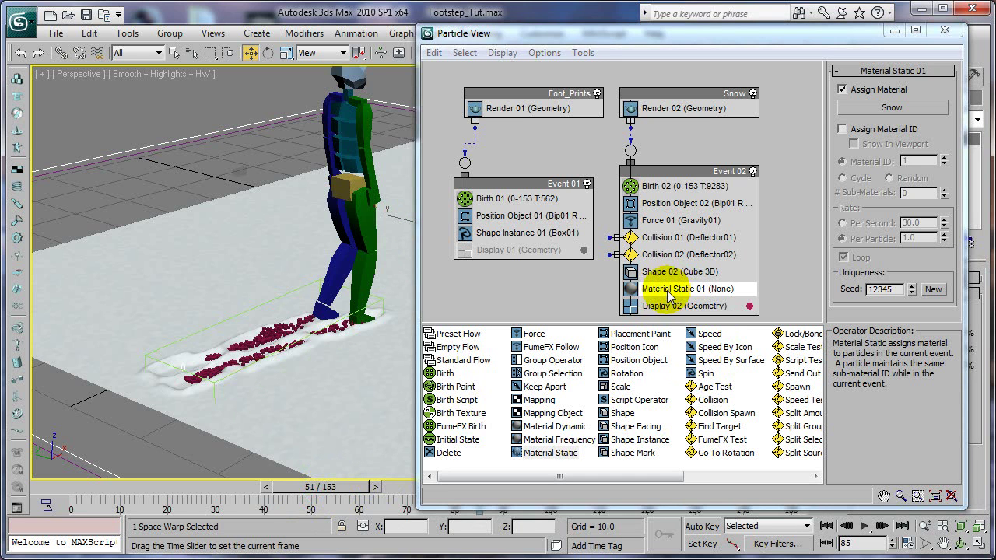
pyautogui.moveTo(663, 291); pyautogui.dragTo(663, 271)
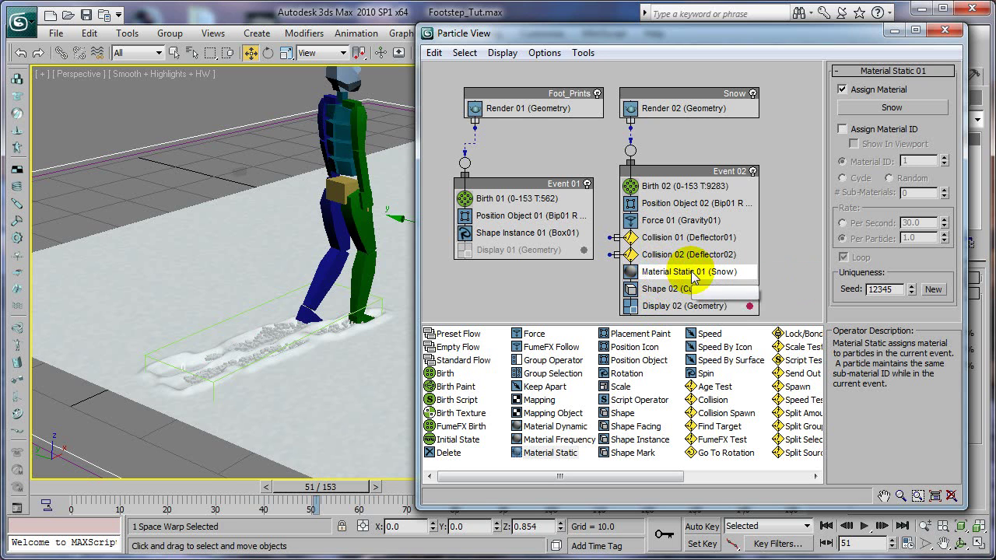
pyautogui.moveTo(349, 487); pyautogui.dragTo(385, 488)
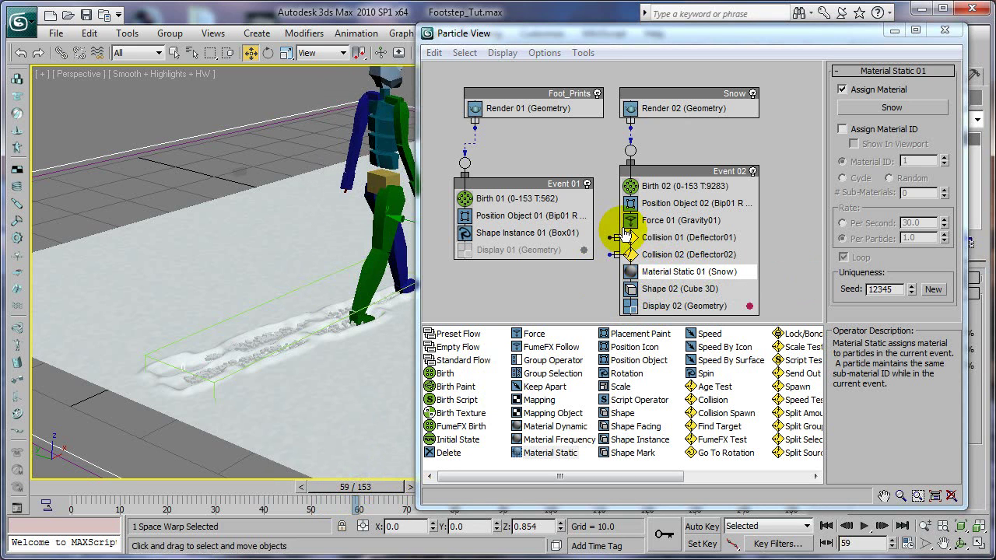
# Inspect the Gravity01 influence of Force 01 in Event 02 and scrub the animation to frame 69.
pyautogui.click(653, 220)
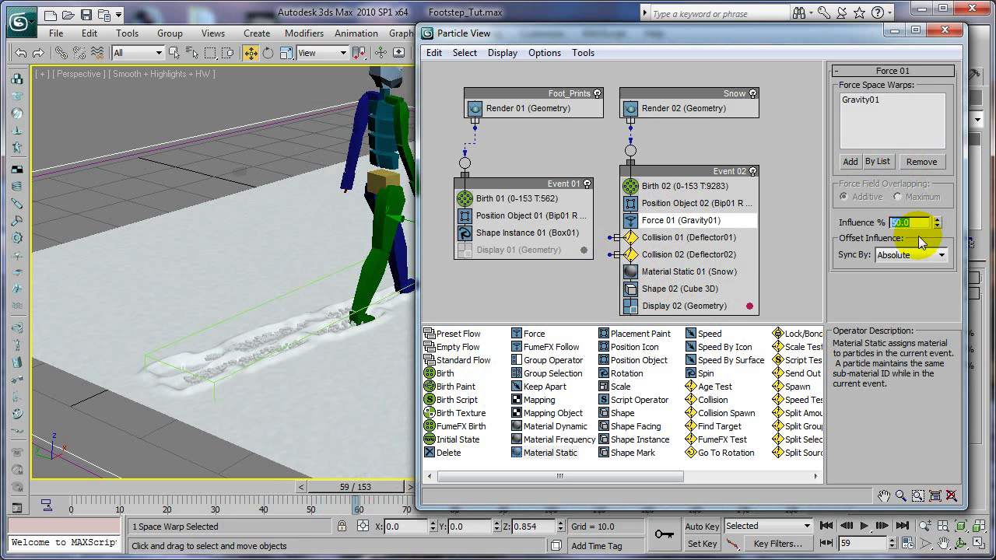
pyautogui.click(225, 490)
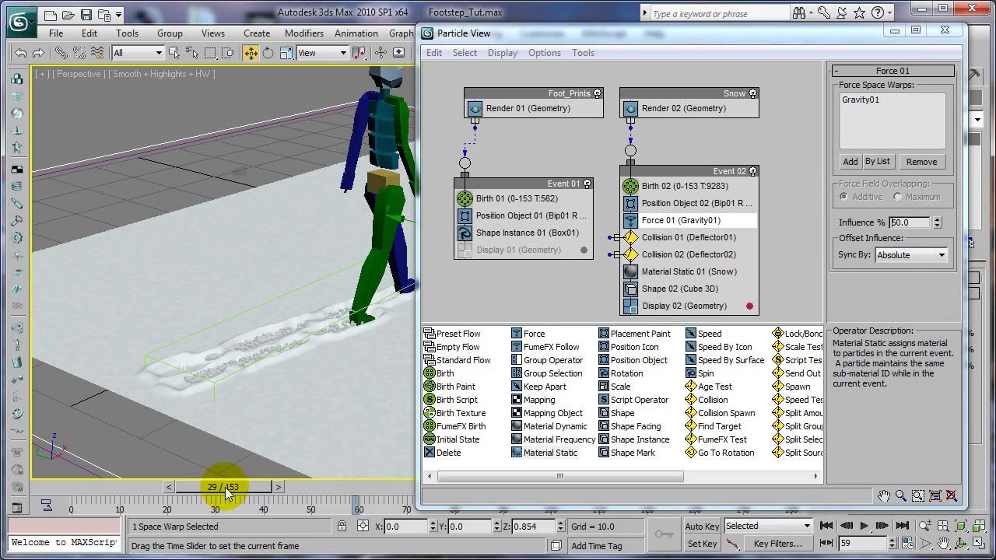
pyautogui.moveTo(225, 490); pyautogui.dragTo(414, 476)
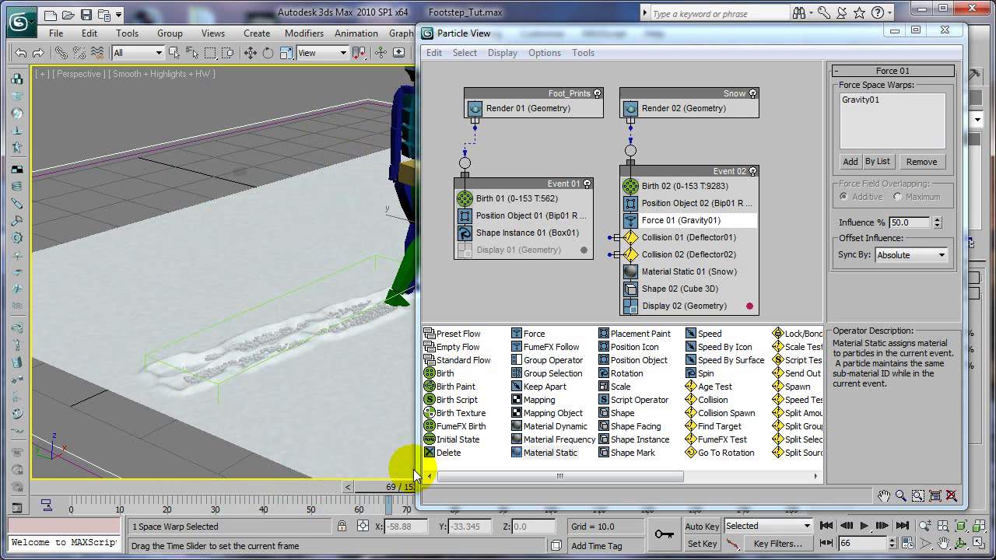
pyautogui.press('w')
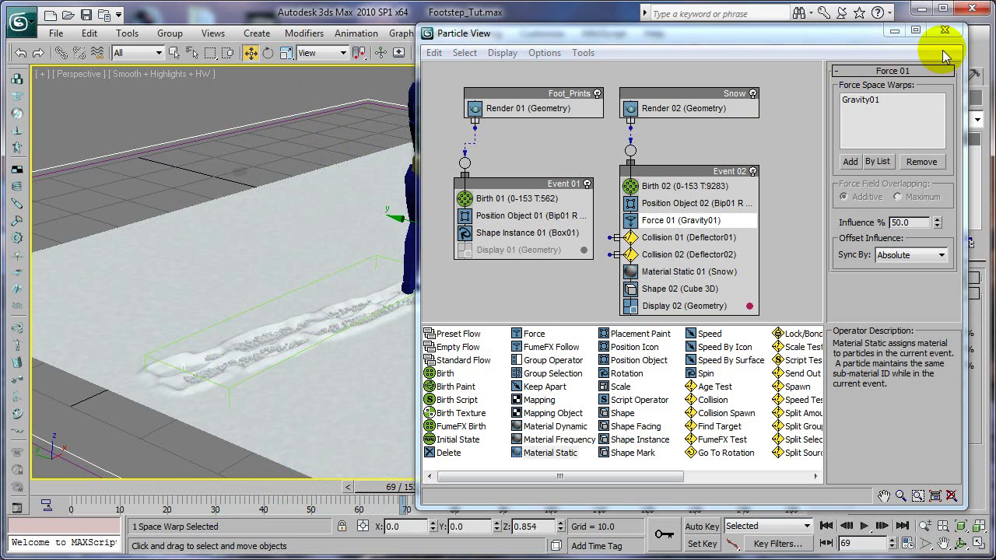
# Minimize Particle View and scrub the animation up to frame 99 to examine the snow chunks along the footprint trail.
pyautogui.click(894, 29)
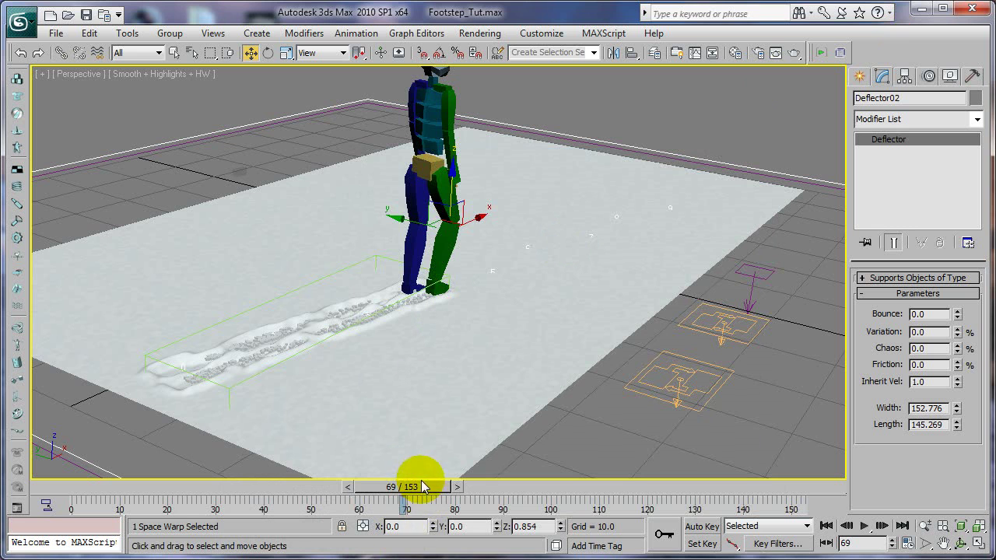
pyautogui.moveTo(366, 487); pyautogui.dragTo(303, 488)
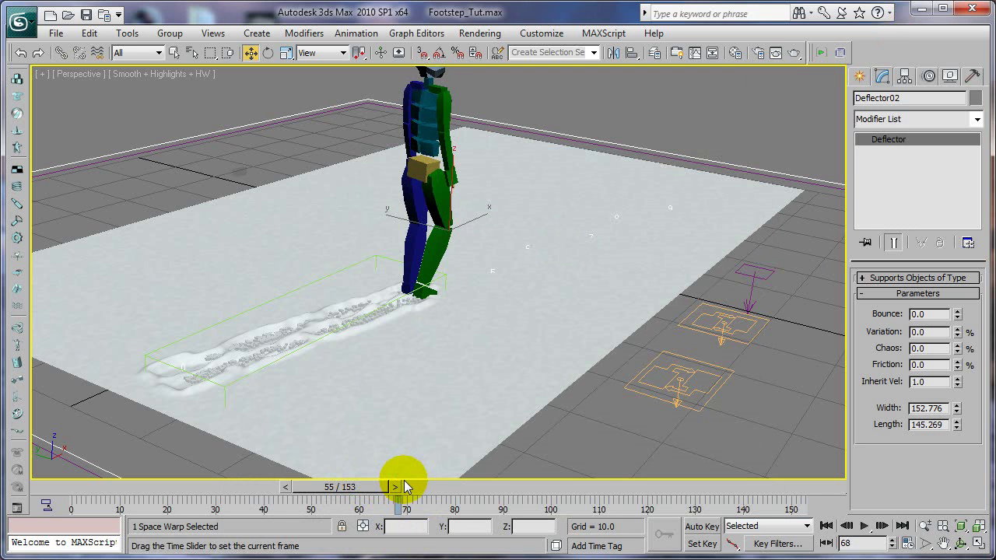
pyautogui.moveTo(416, 488); pyautogui.dragTo(475, 492)
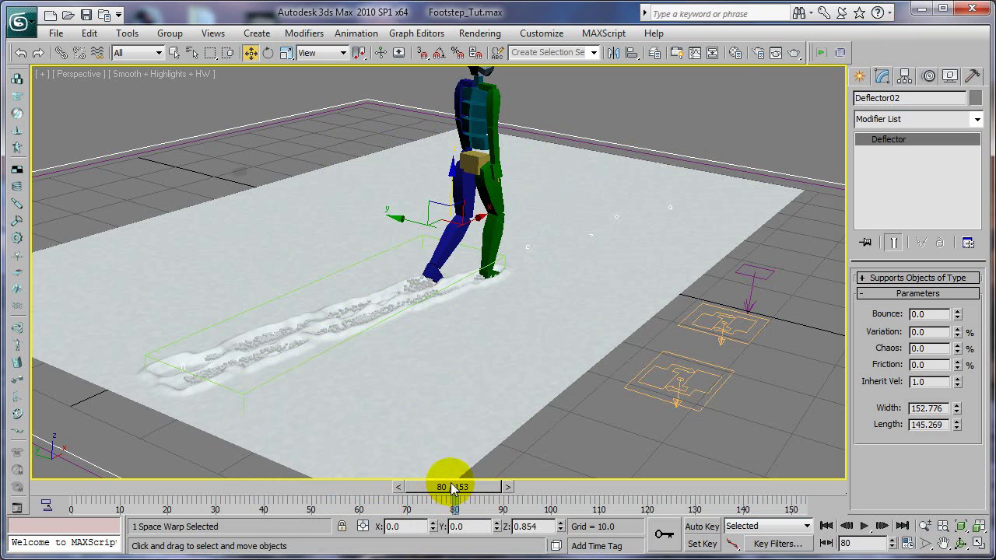
pyautogui.moveTo(453, 494); pyautogui.dragTo(476, 488)
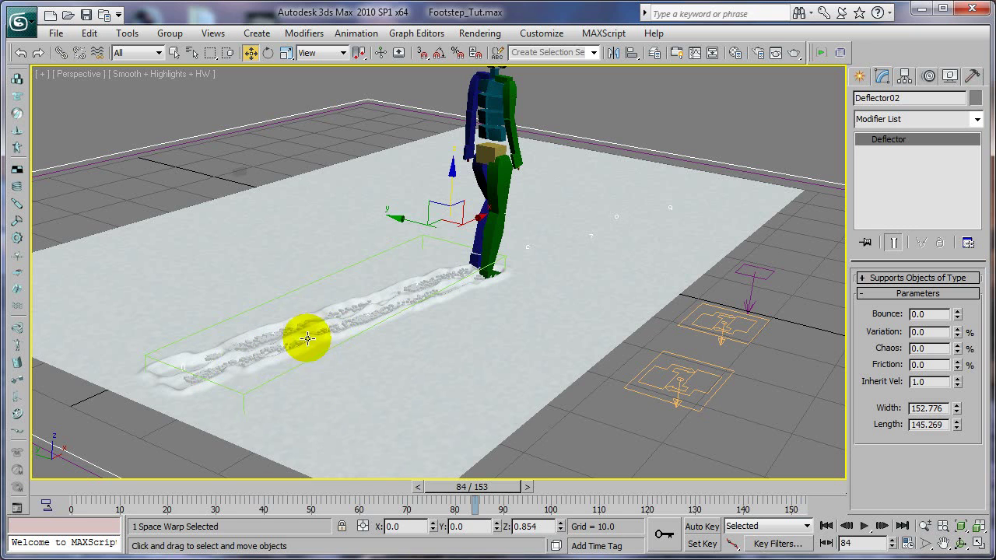
pyautogui.moveTo(449, 494); pyautogui.dragTo(461, 491)
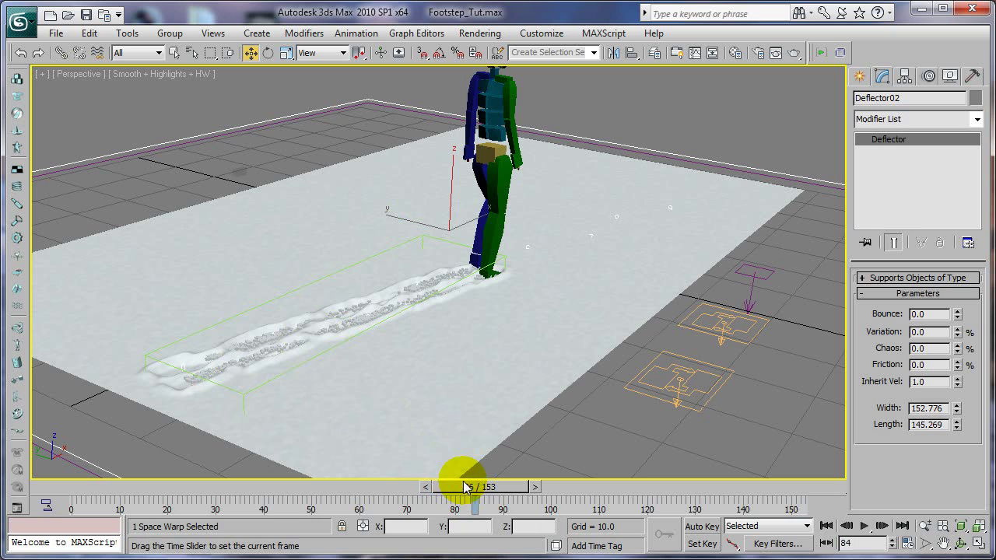
pyautogui.click(237, 364)
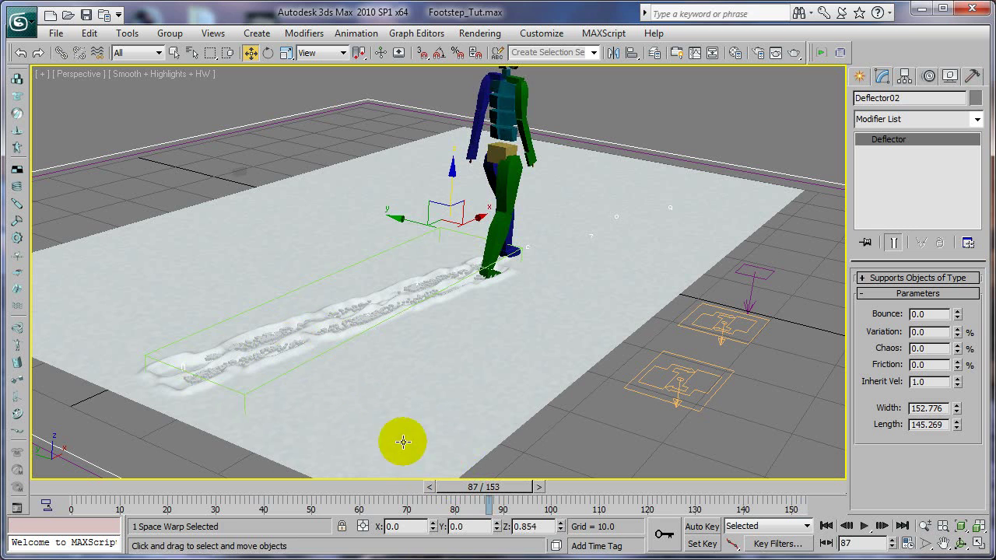
pyautogui.moveTo(345, 491); pyautogui.dragTo(542, 485)
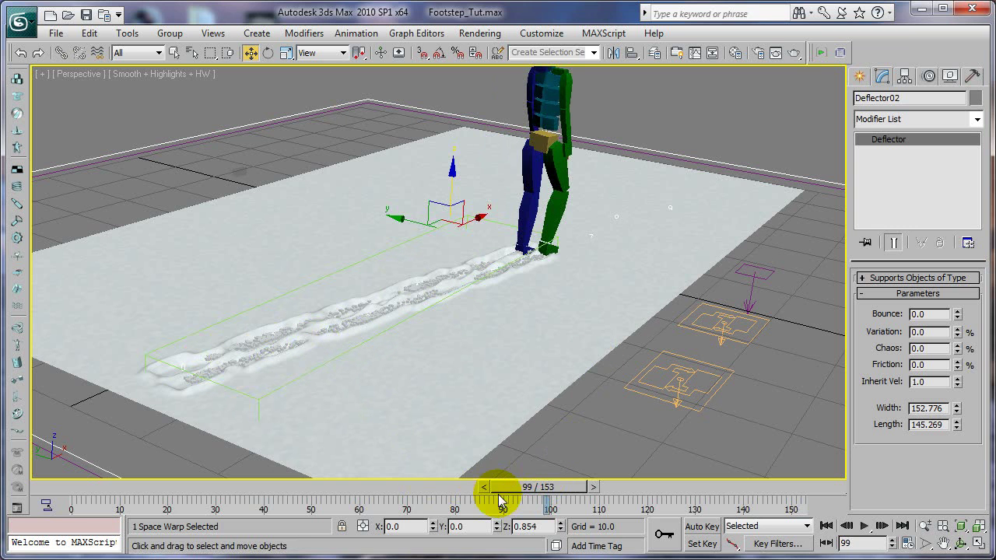
# Scrub to frame 106, render the Perspective view to check the snow trail, and close the rendered image.
pyautogui.moveTo(511, 488); pyautogui.dragTo(570, 487)
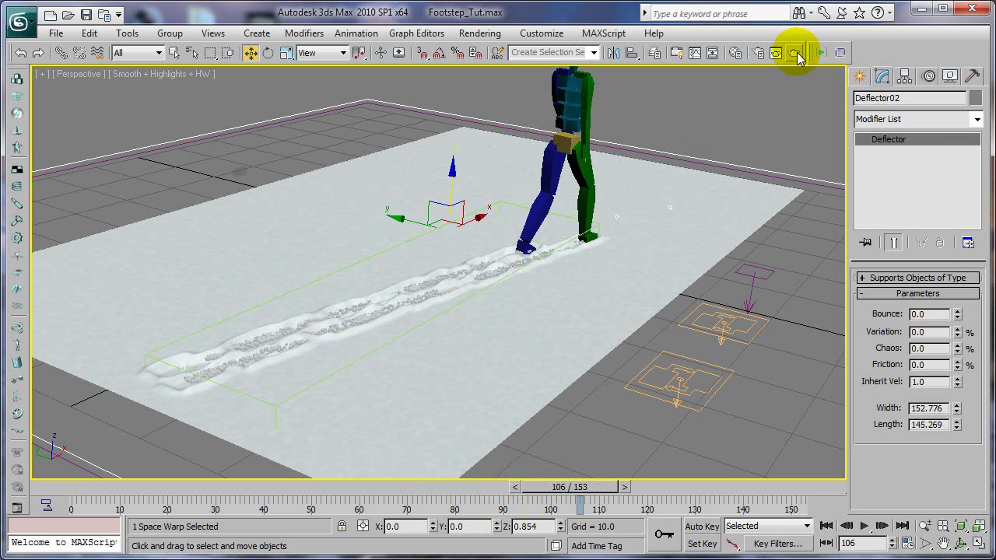
pyautogui.click(793, 52)
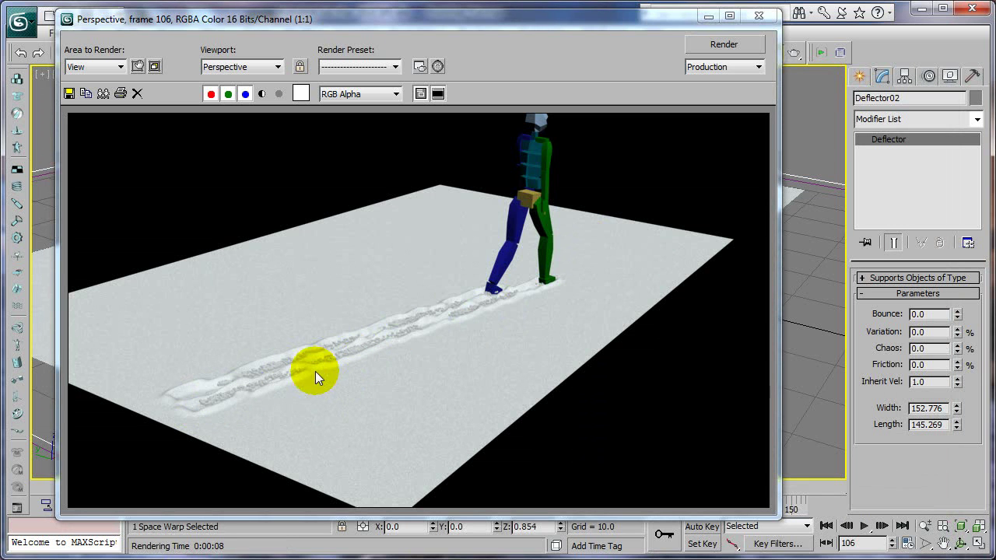
pyautogui.click(758, 17)
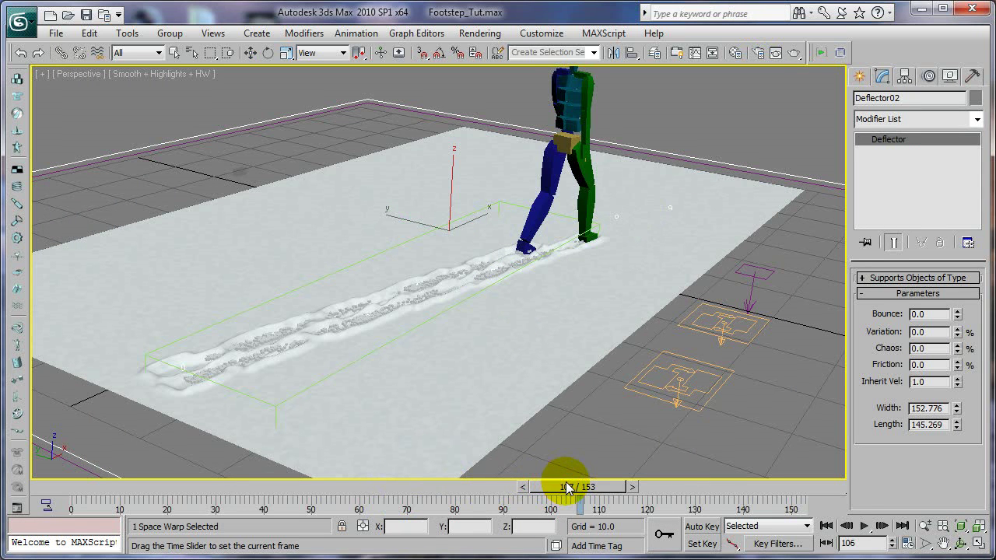
# Scrub the animation to frame 116 to check the particles behind the feet, and bring Particle View back up.
pyautogui.moveTo(568, 488); pyautogui.dragTo(569, 487)
pyautogui.press('w')
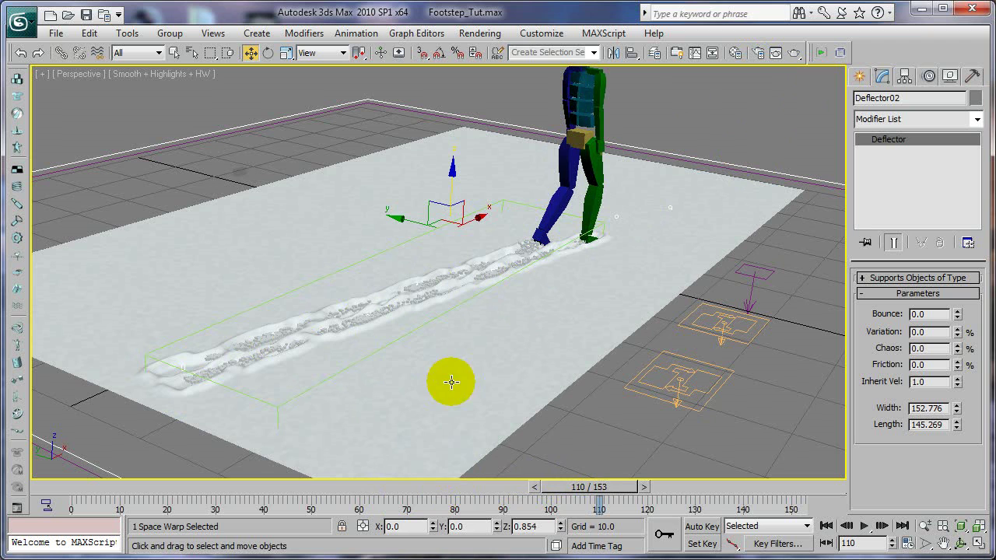
pyautogui.moveTo(573, 483); pyautogui.dragTo(600, 484)
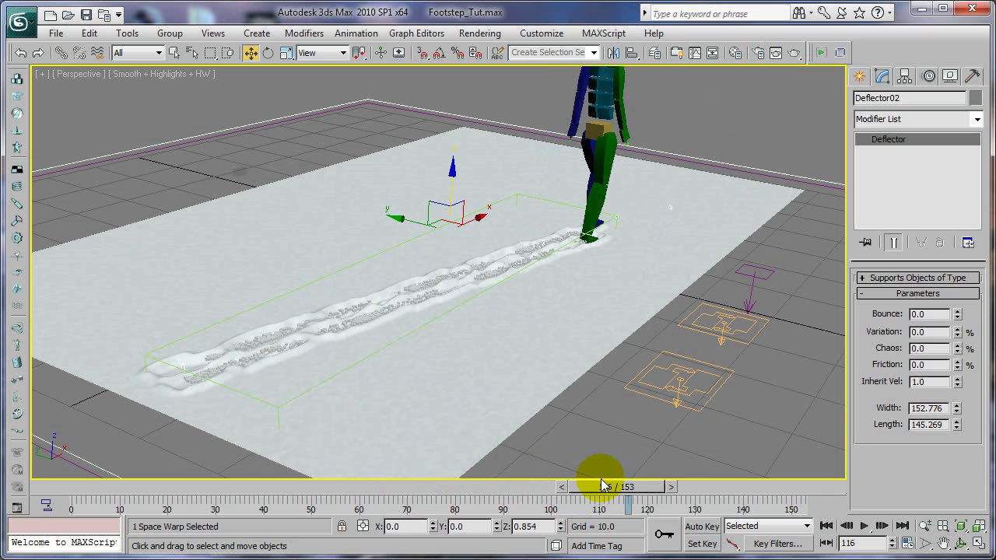
pyautogui.press('6')
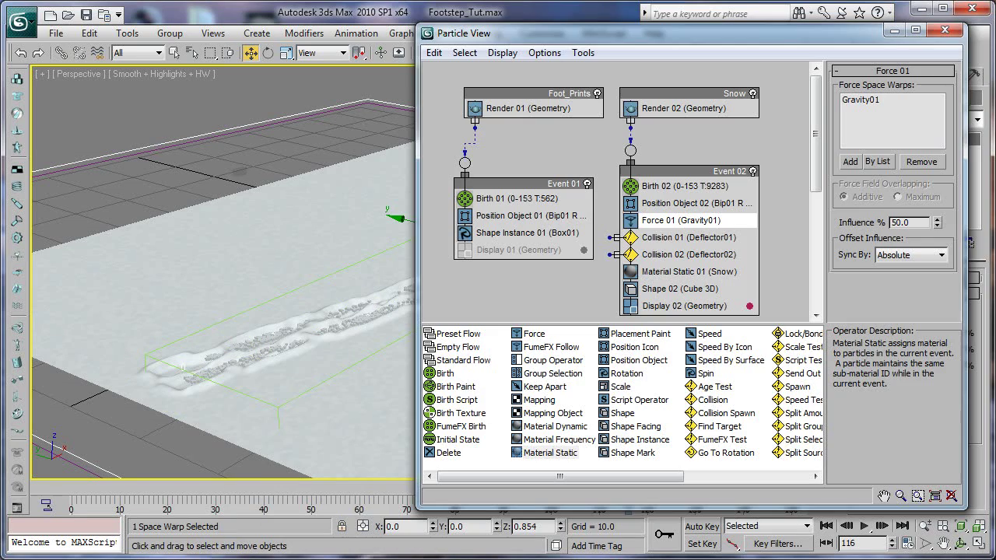